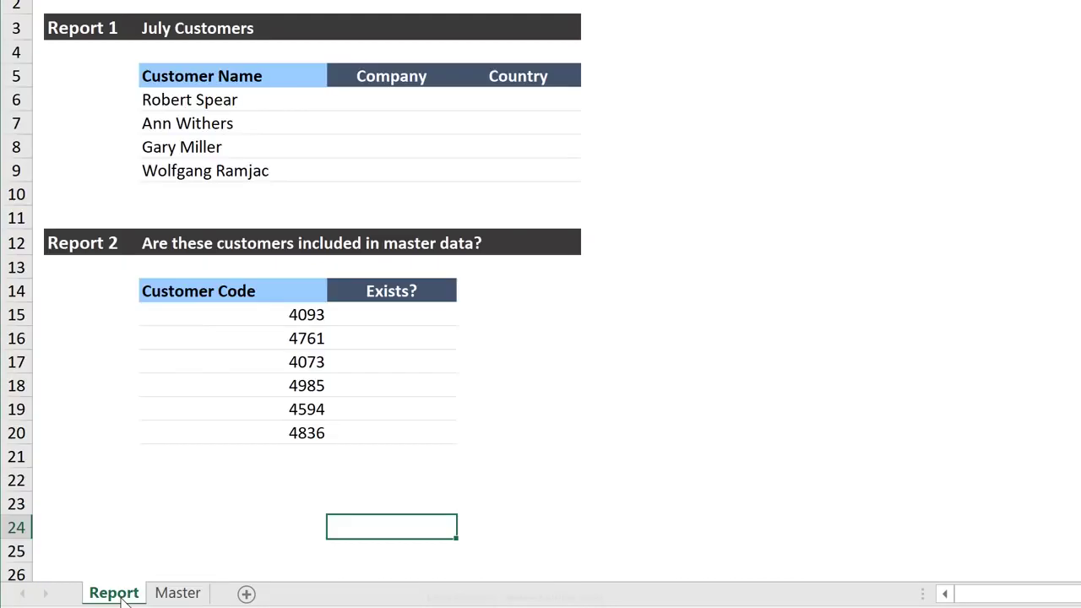
Examine the customer name, company and country columns of Report 1 and the customer code and Exists? columns of Report 2
{"action": "left_click", "coordinate": [189, 101]}
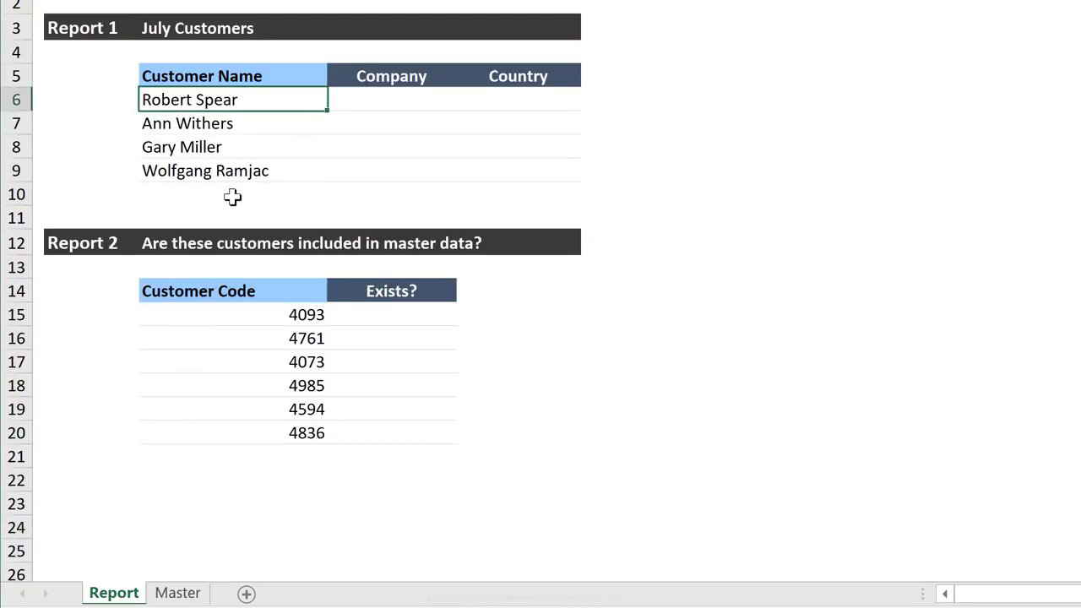
{"action": "left_click", "coordinate": [370, 103]}
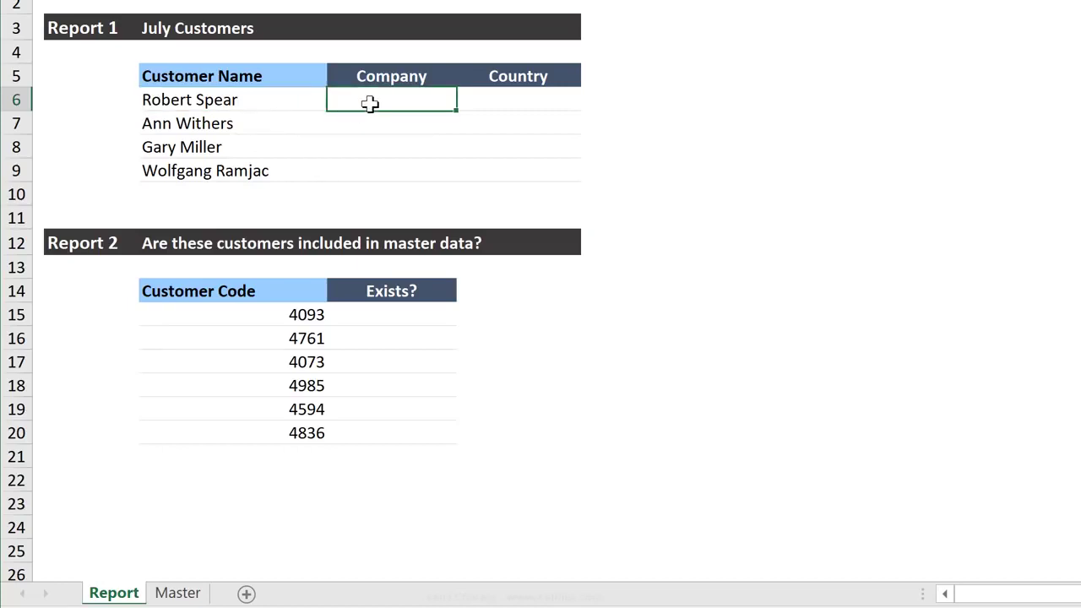
{"action": "left_click", "coordinate": [514, 101]}
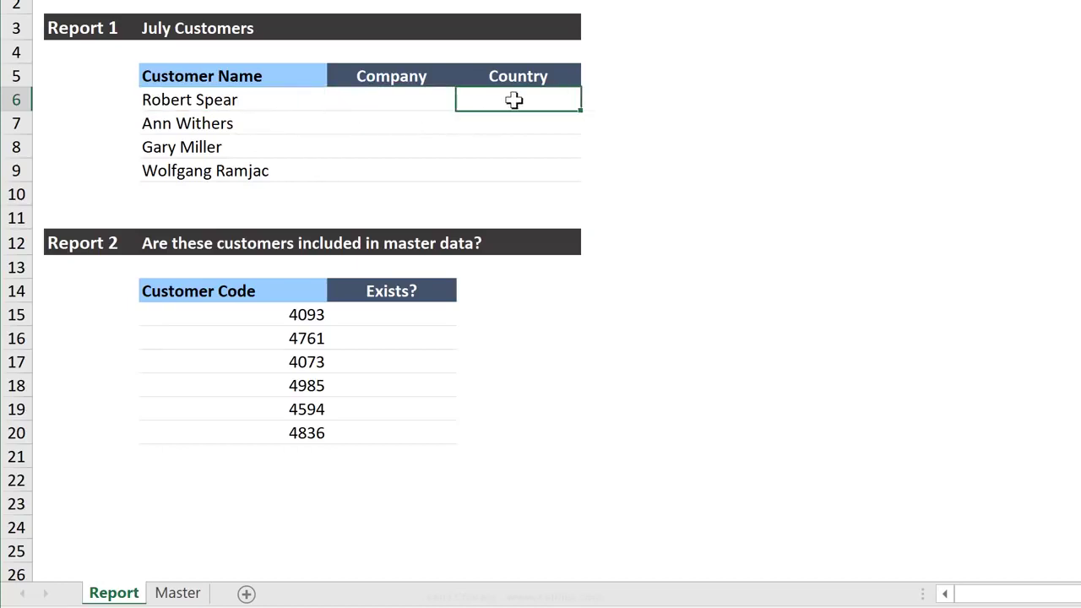
{"action": "left_click", "coordinate": [247, 320]}
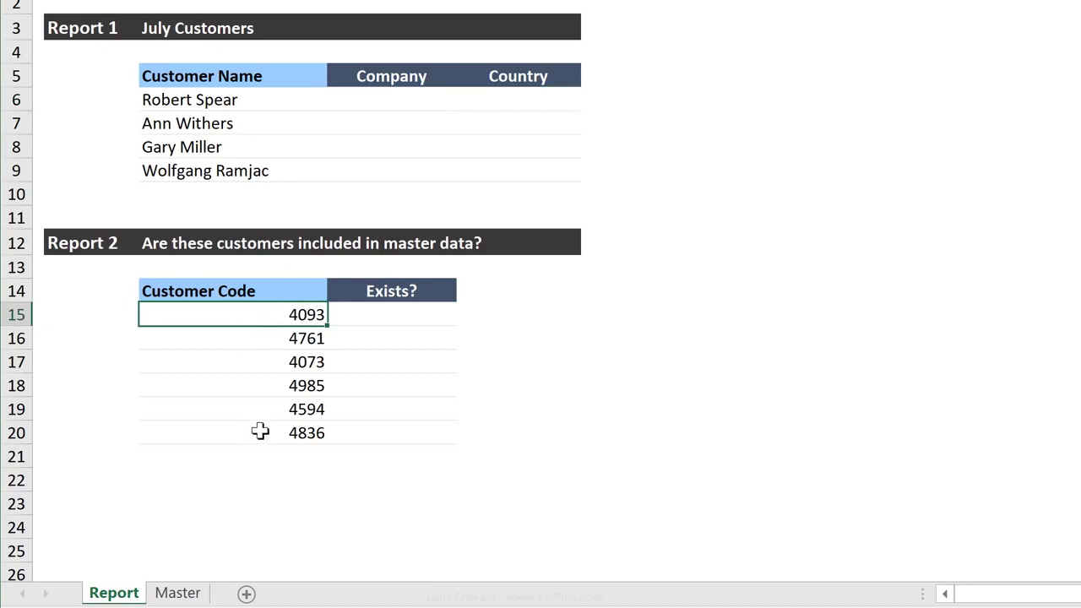
{"action": "left_click", "coordinate": [374, 317]}
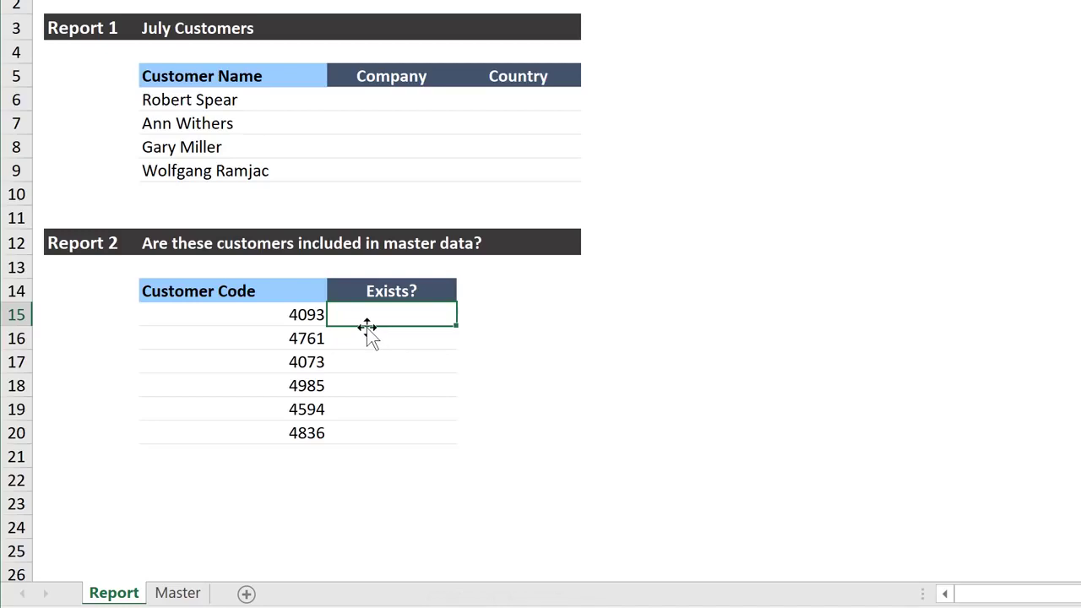
Enter the name of a customer from the master data in cell G5 of the Master sheet
{"action": "left_click", "coordinate": [179, 594]}
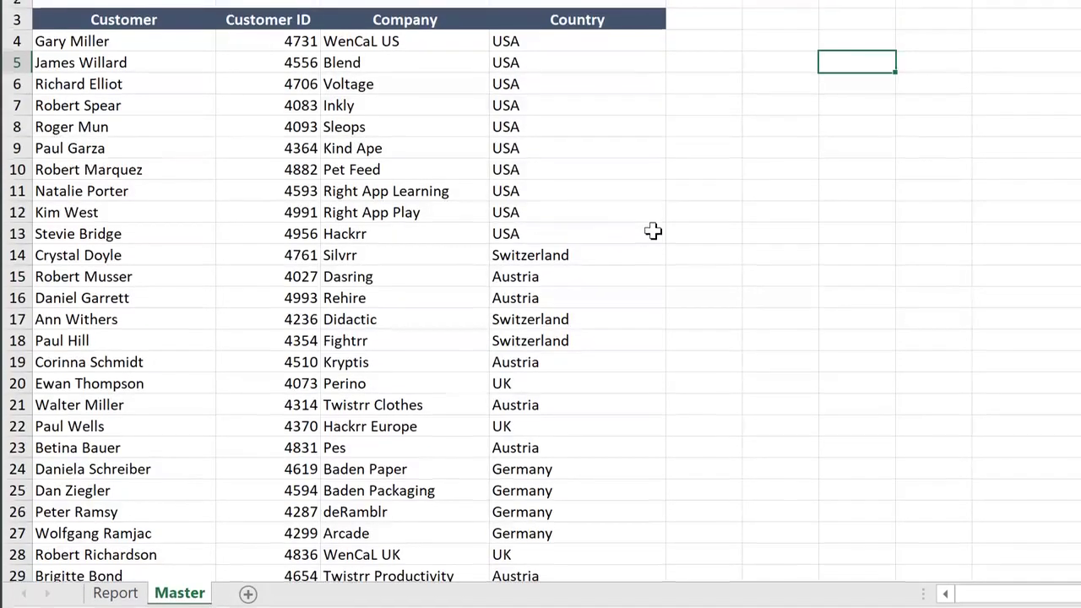
{"action": "type", "text": "Kim West"}
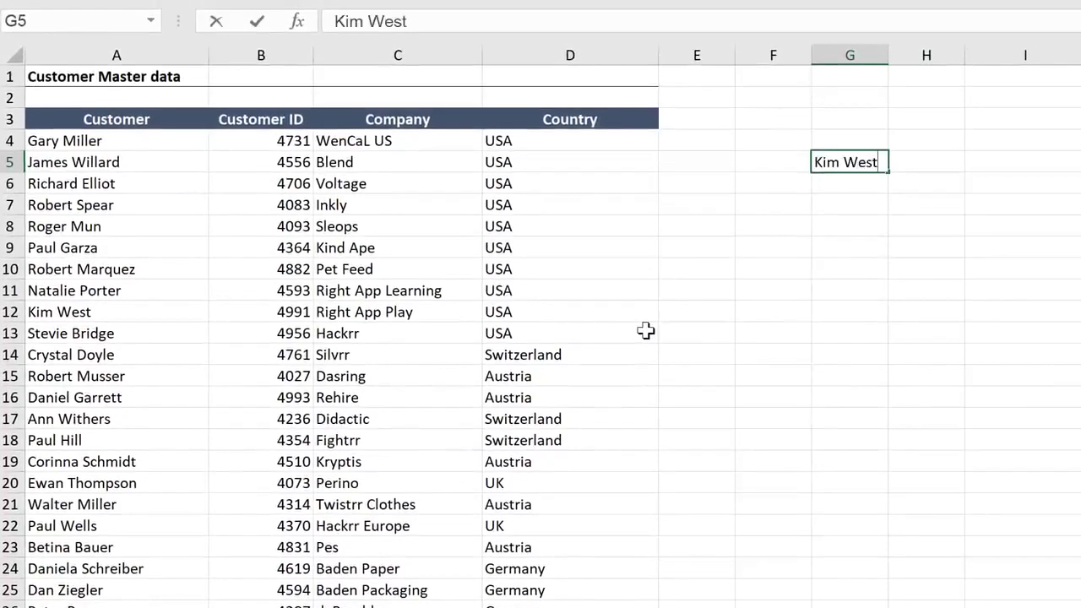
{"action": "key", "text": "ctrl+Return"}
{"action": "key", "text": "Right"}
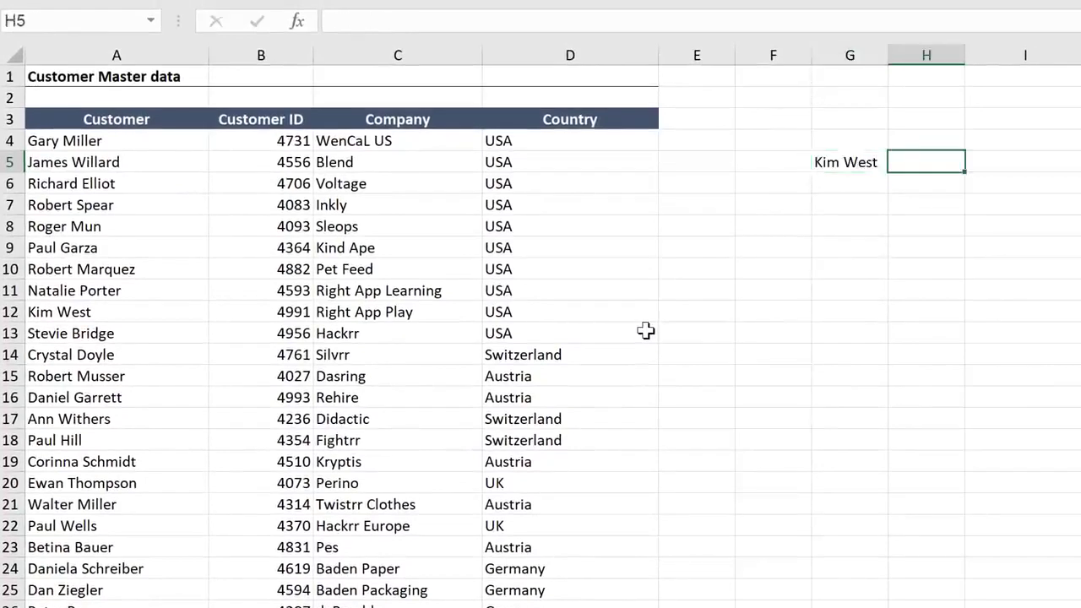
Enter the formula =VLOOKUP(G5,A4:B32,2) in cell H5 to look up the customer's ID
{"action": "type", "text": "=Vlookup("}
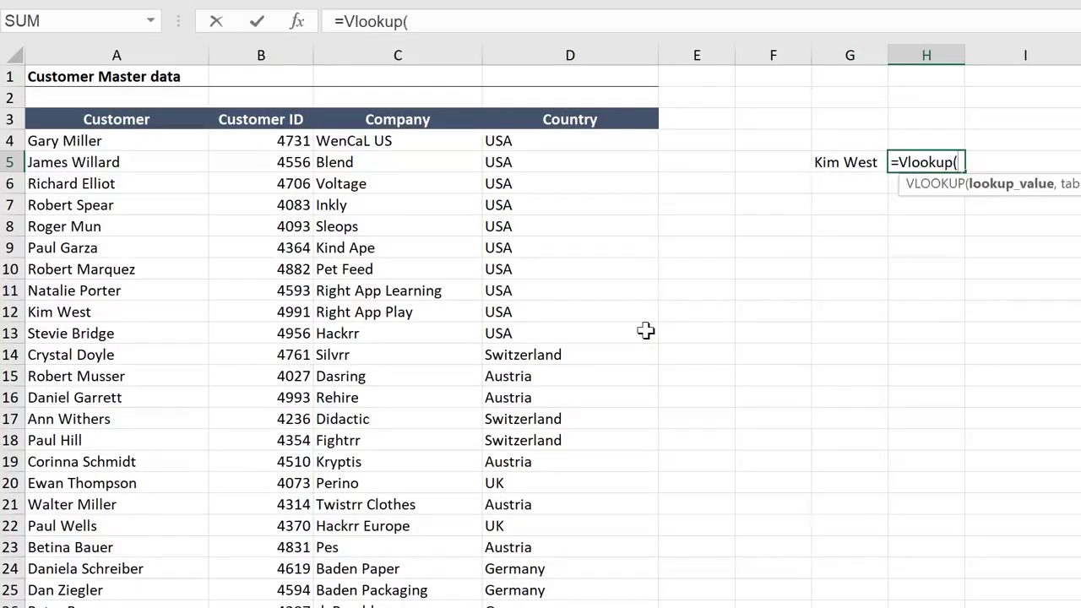
{"action": "left_click", "coordinate": [829, 164]}
{"action": "type", "text": ","}
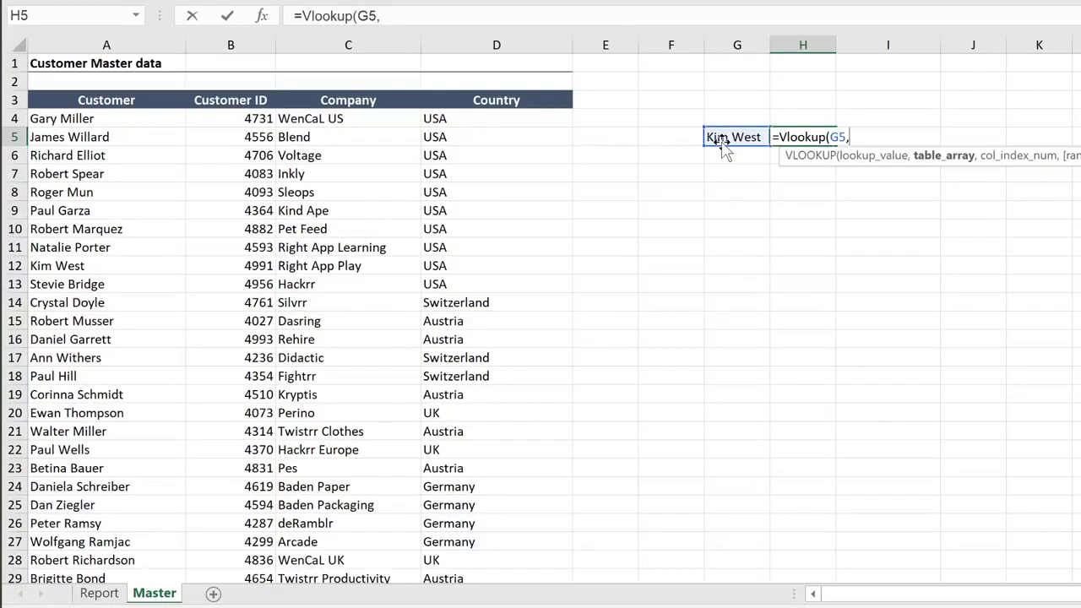
{"action": "left_click", "coordinate": [150, 119]}
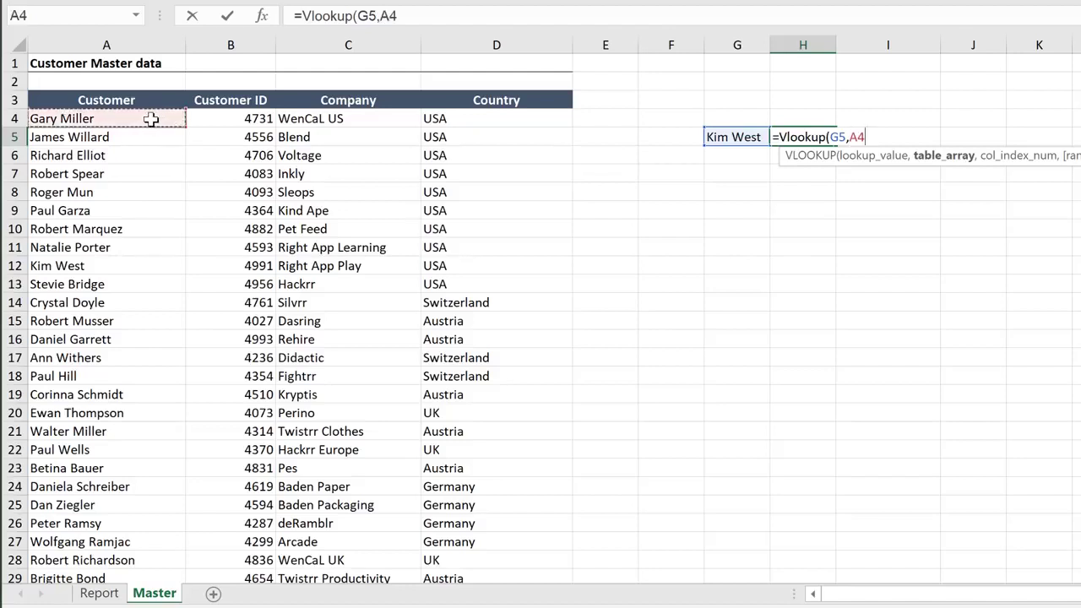
{"action": "key", "text": "shift+Right"}
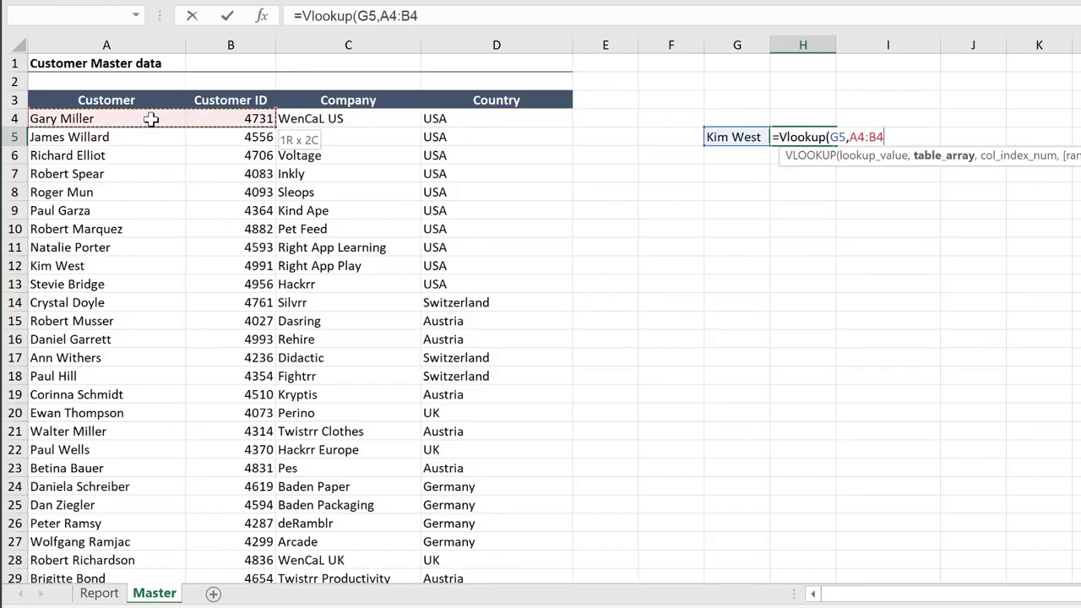
{"action": "key", "text": "ctrl+shift+Down"}
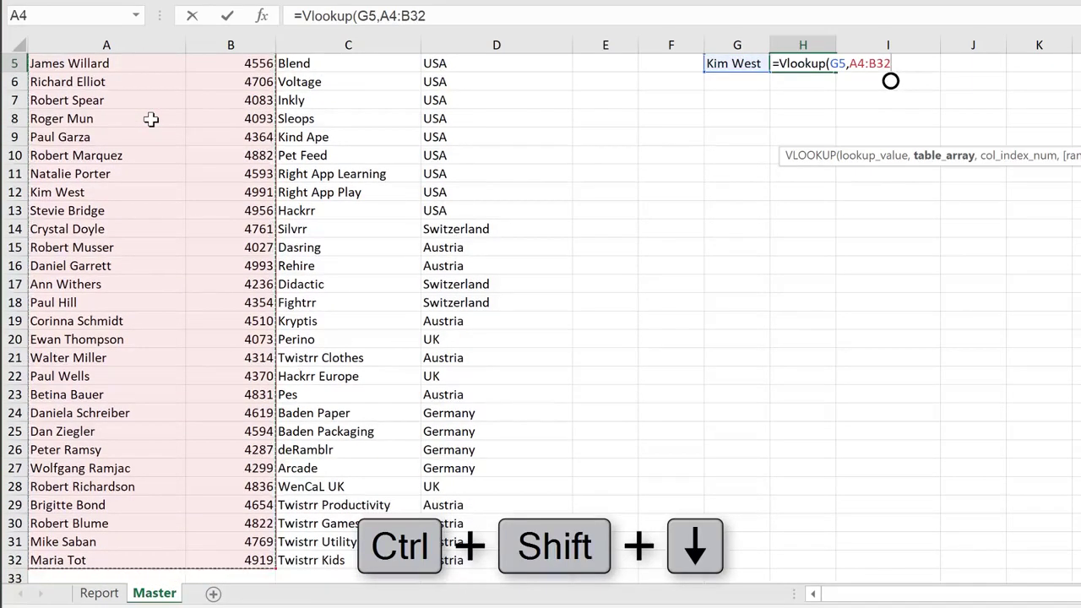
{"action": "type", "text": ","}
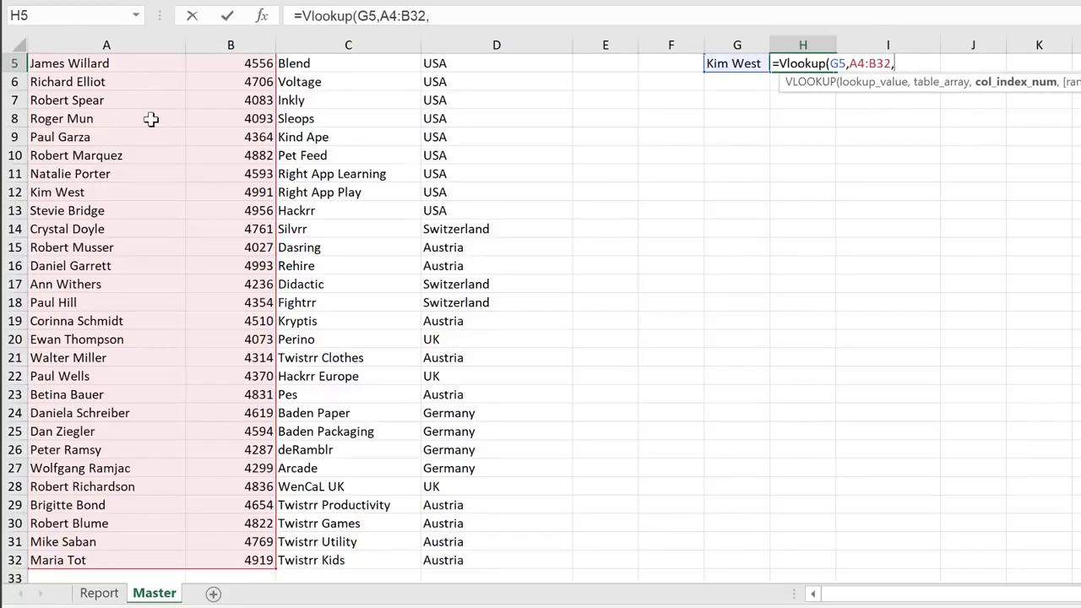
{"action": "type", "text": "2,"}
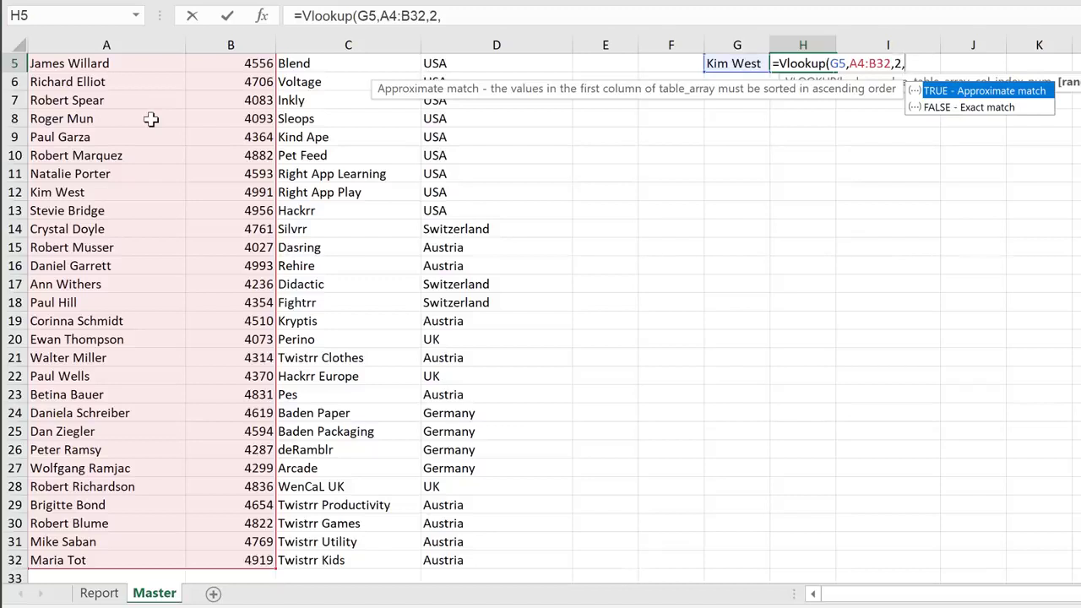
{"action": "key", "text": "BackSpace"}
{"action": "type", "text": ")"}
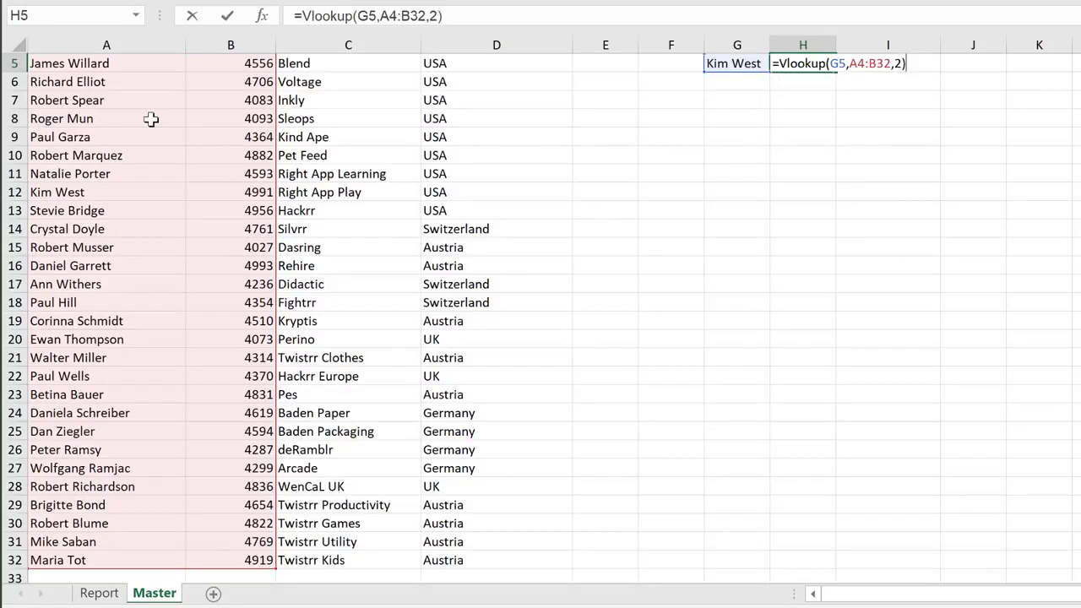
{"action": "key", "text": "ctrl+Return"}
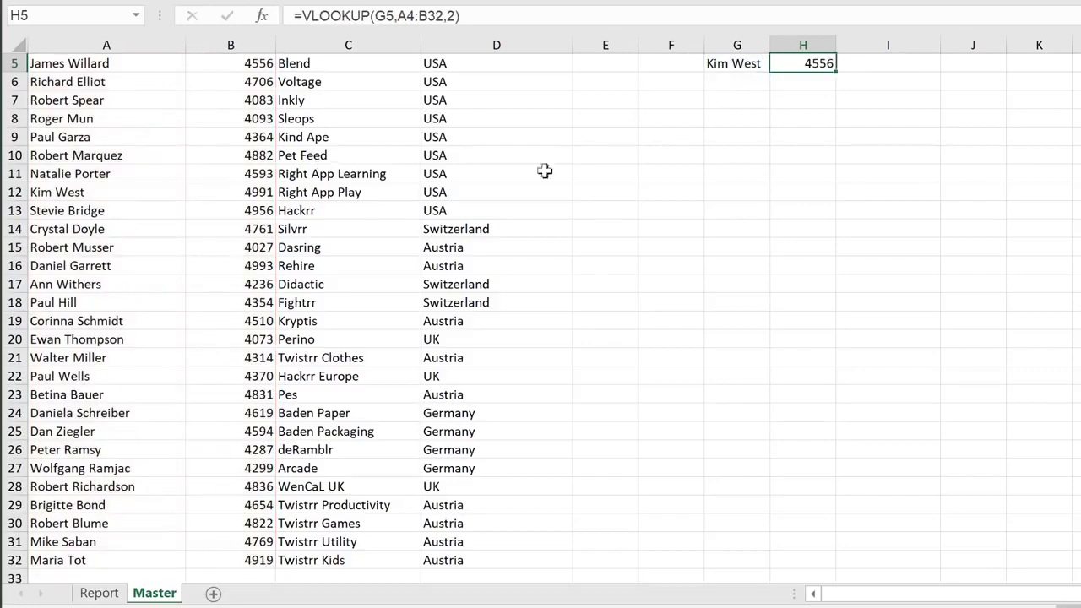
Compare the lookup result in H5 with the same customer's ID in row 12 of the master data
{"action": "scroll", "coordinate": [707, 214], "scroll_direction": "up", "scroll_amount": 1}
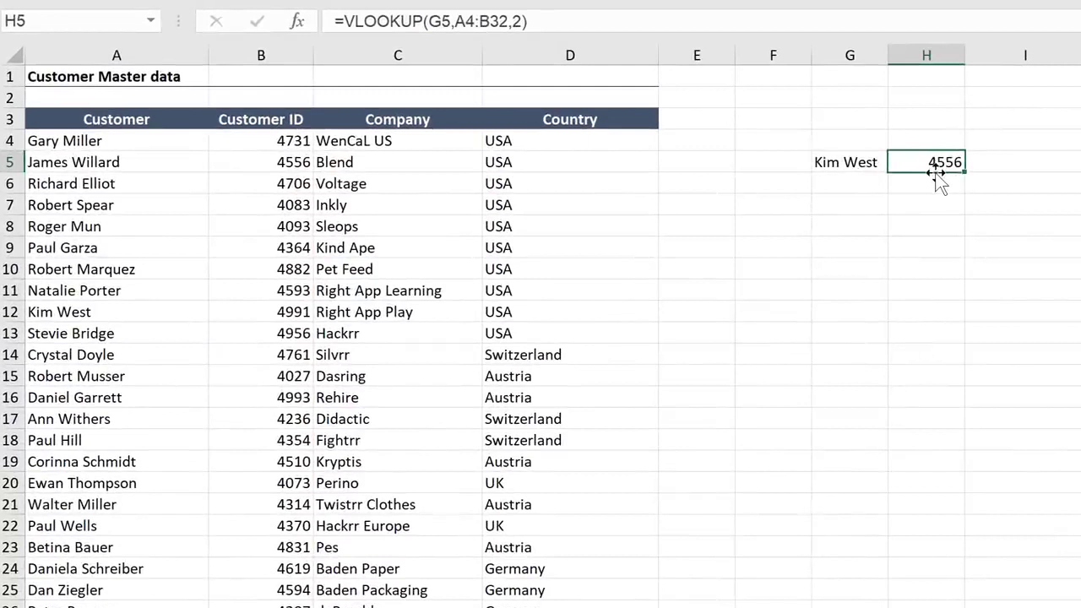
{"action": "left_click", "coordinate": [71, 312]}
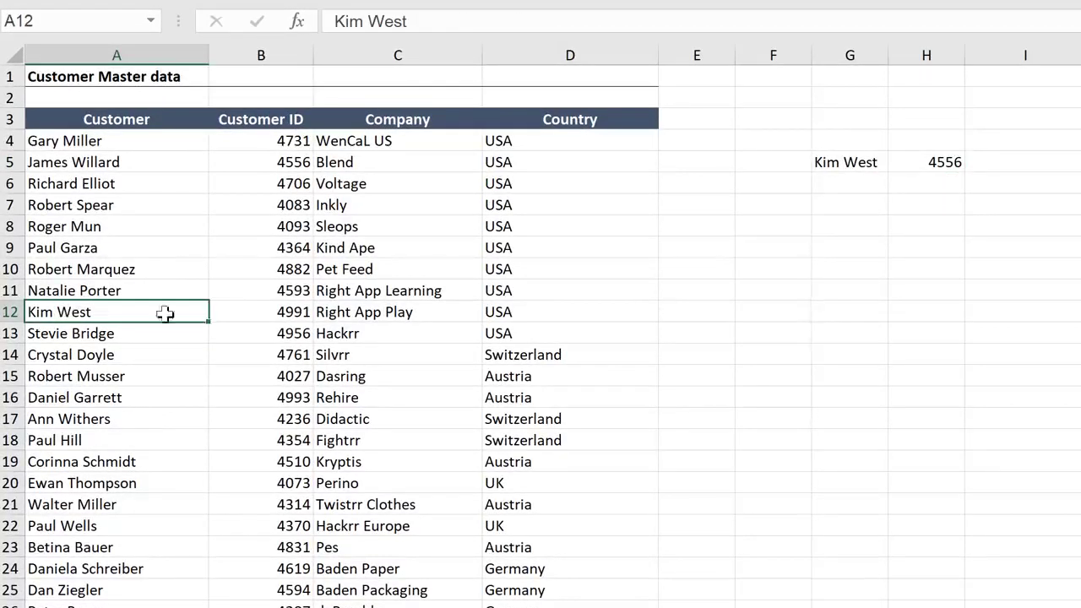
{"action": "left_click", "coordinate": [241, 315]}
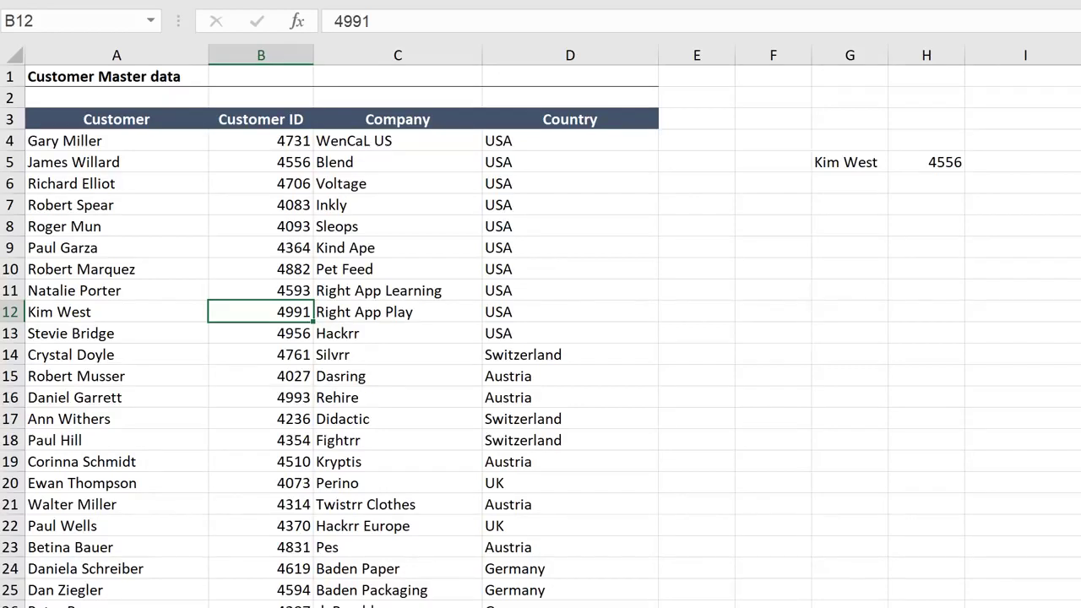
{"action": "left_click", "coordinate": [927, 162]}
Sort the customer master data by customer name from A to Z
{"action": "left_click", "coordinate": [116, 291]}
{"action": "right_click", "coordinate": [140, 287]}
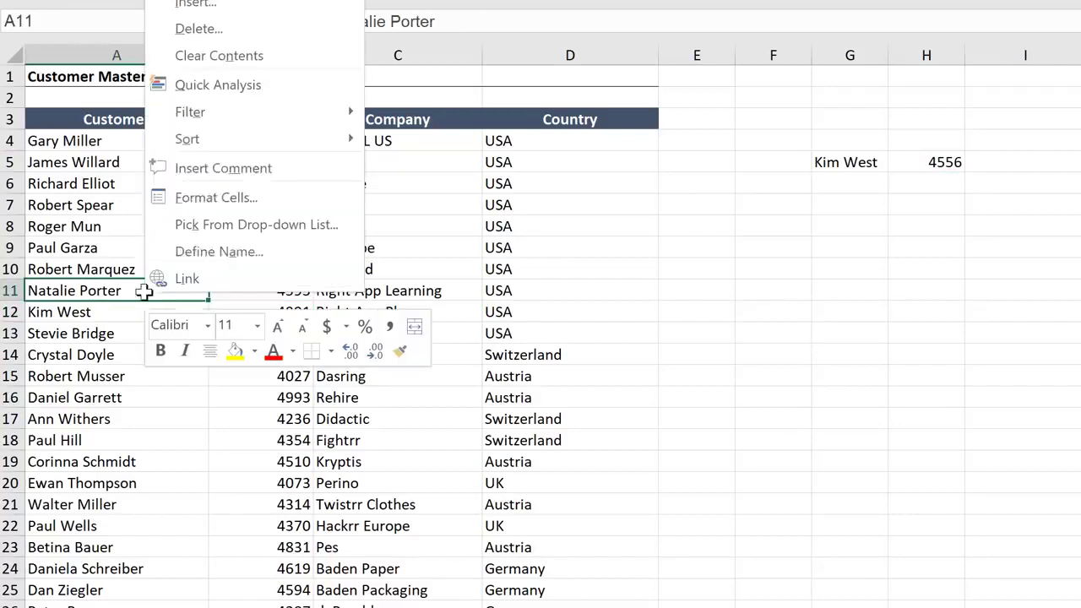
{"action": "mouse_move", "coordinate": [217, 139]}
{"action": "left_click", "coordinate": [393, 148]}
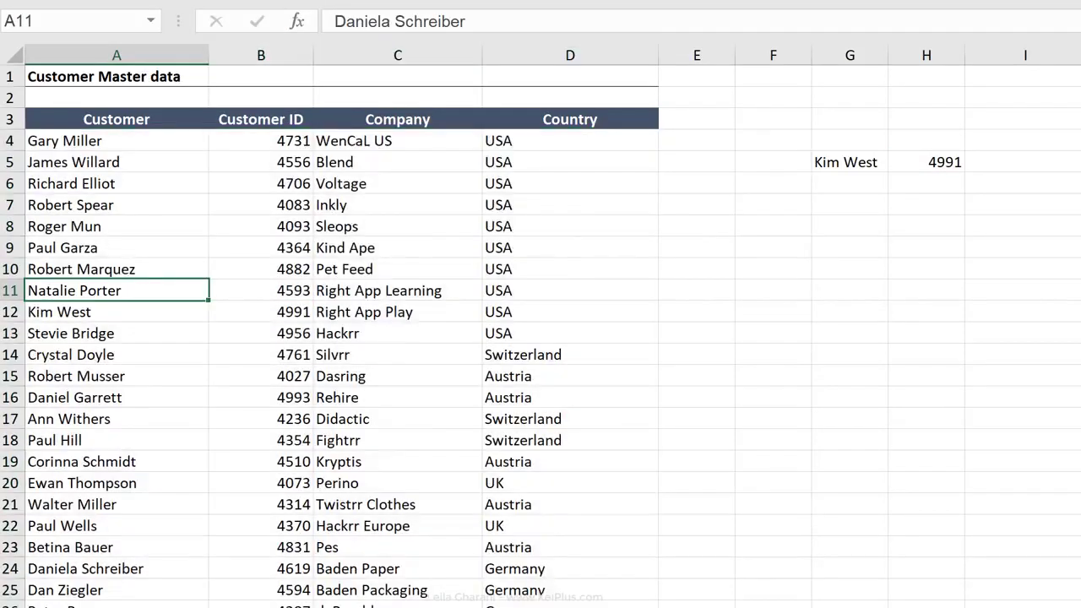
Check the lookup result in H5 against the sorted customer ID in B15, and undo the sort of the master data
{"action": "left_click", "coordinate": [918, 167]}
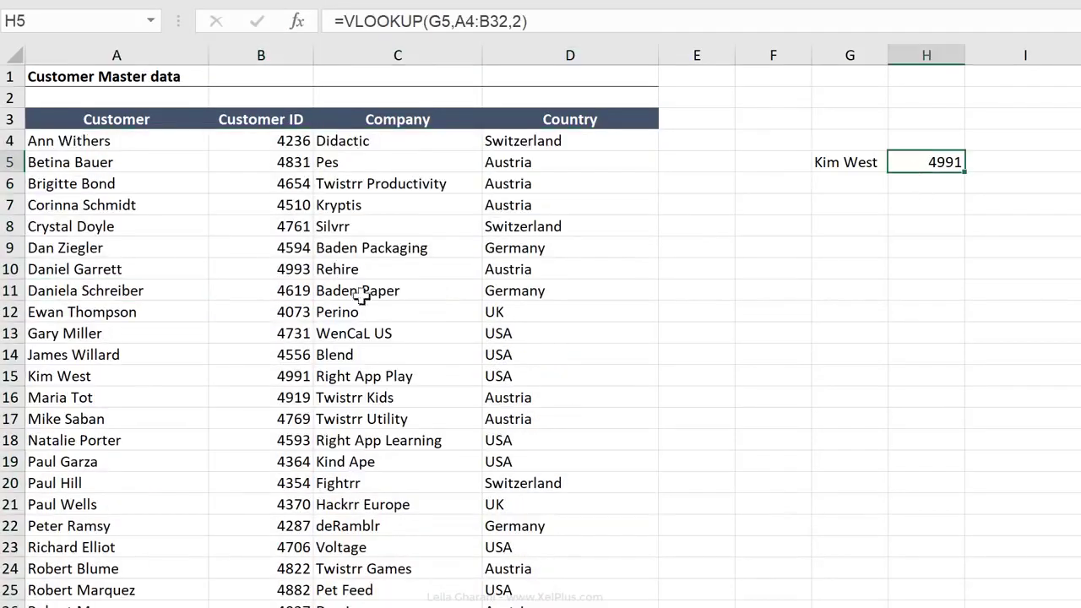
{"action": "left_click", "coordinate": [260, 377]}
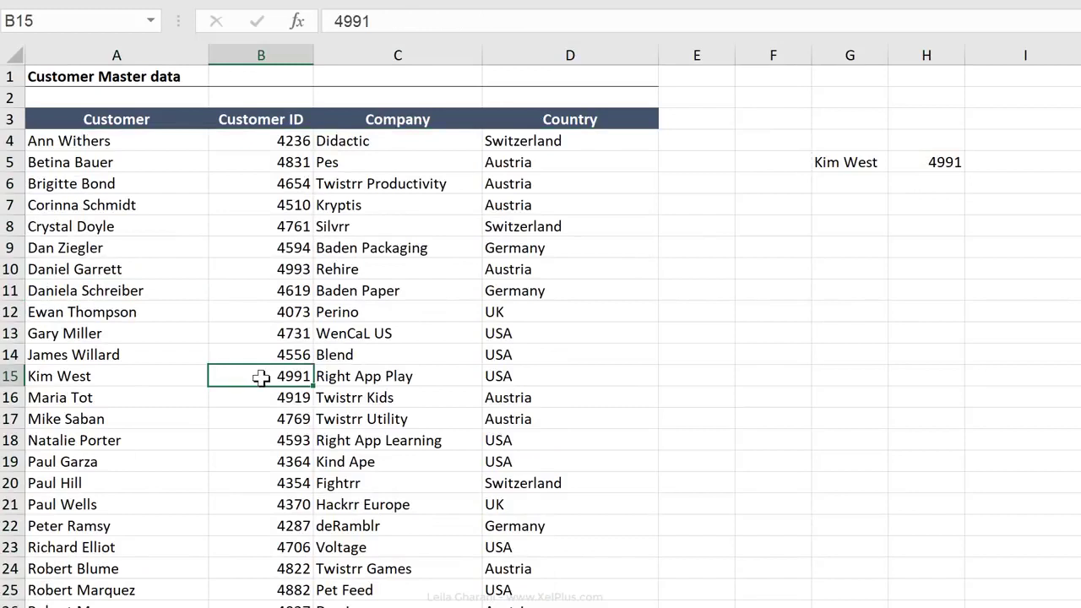
{"action": "left_click", "coordinate": [922, 159]}
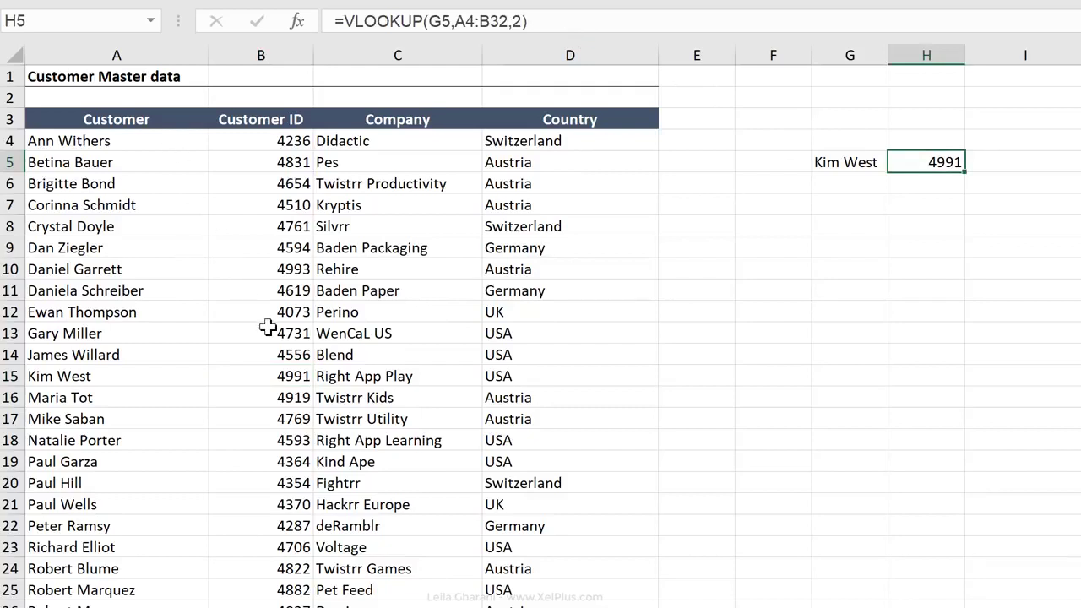
{"action": "key", "text": "ctrl+z"}
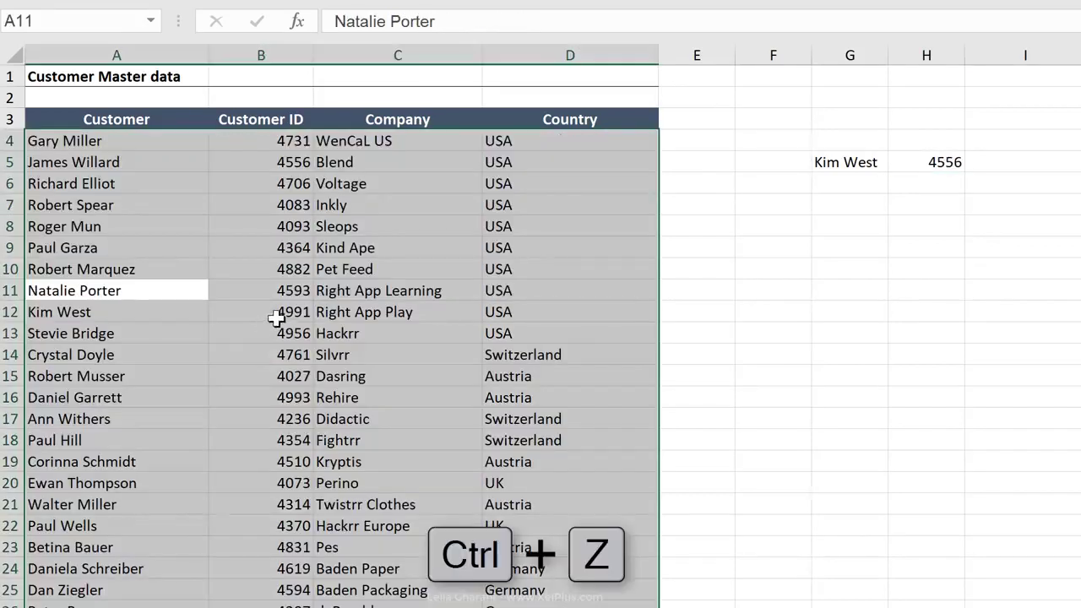
{"action": "left_click", "coordinate": [287, 312]}
Add FALSE as the range lookup argument of the VLOOKUP formula in H5 to require an exact match
{"action": "left_click", "coordinate": [920, 163]}
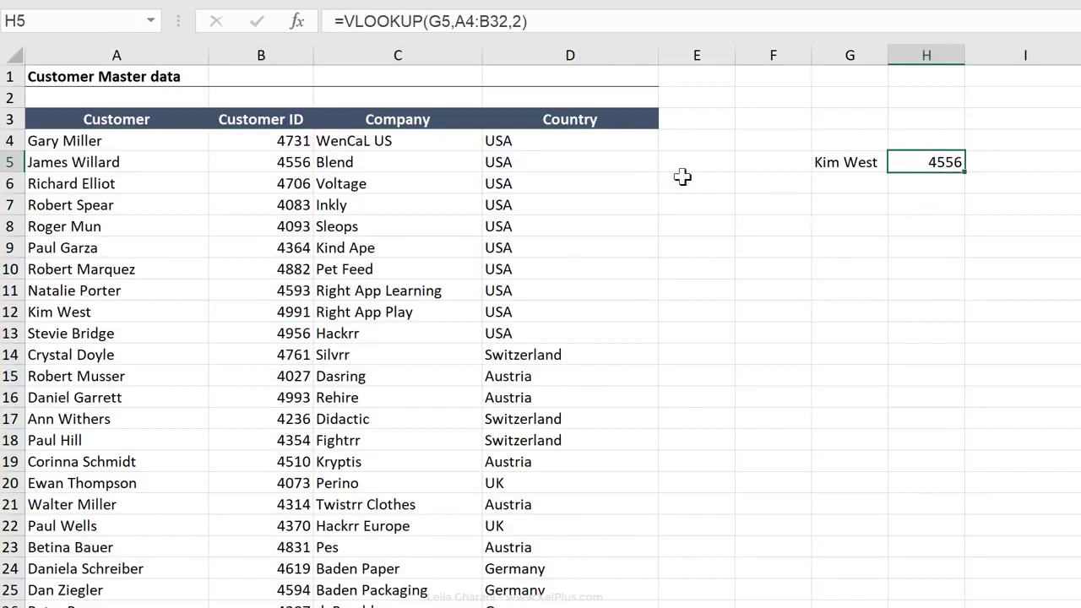
{"action": "left_click", "coordinate": [518, 20]}
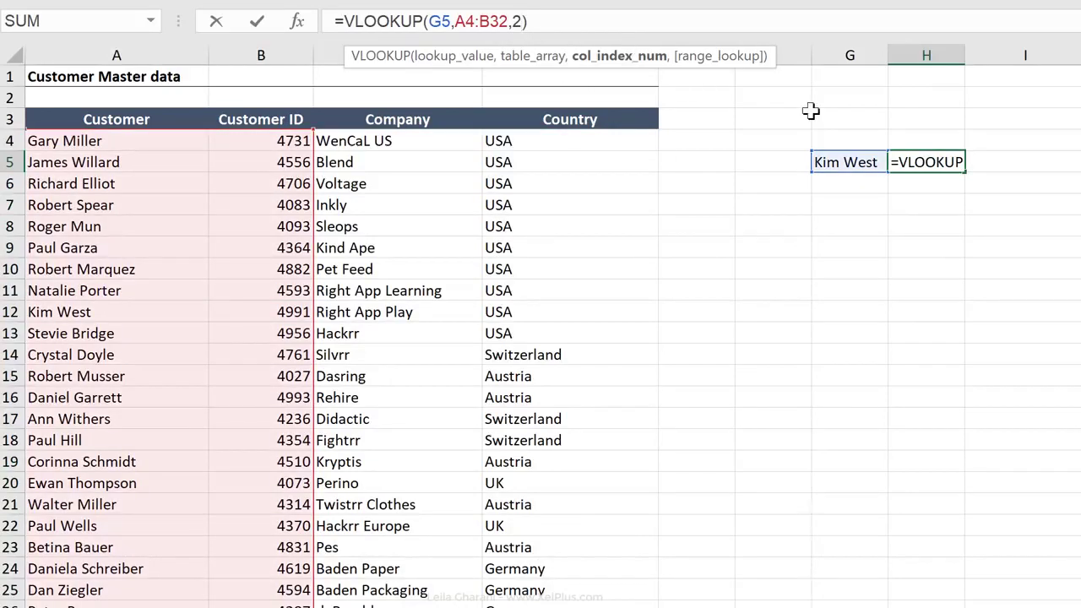
{"action": "type", "text": ","}
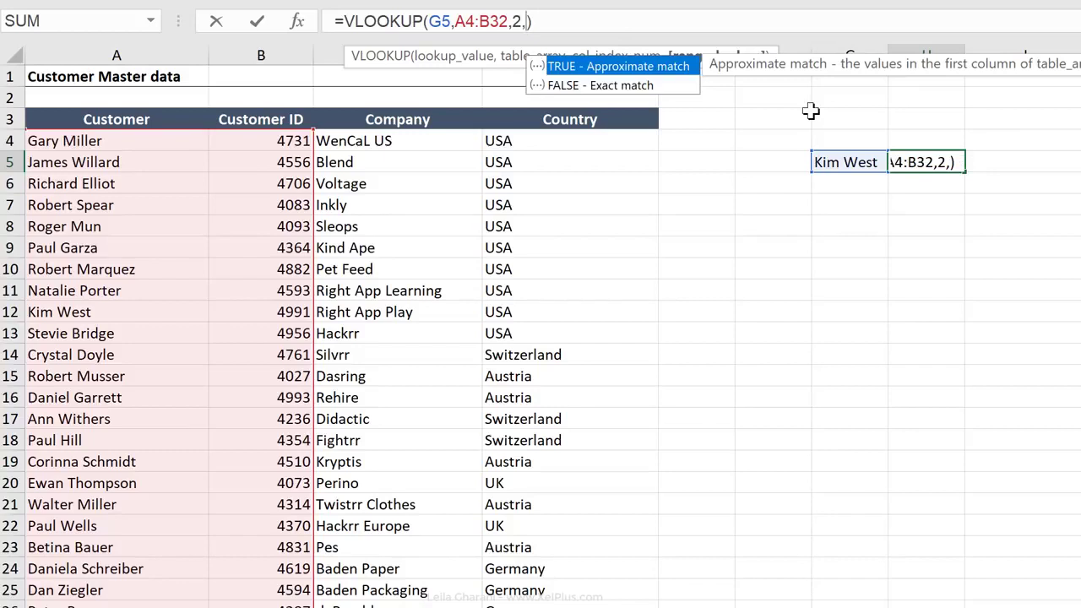
{"action": "type", "text": "false"}
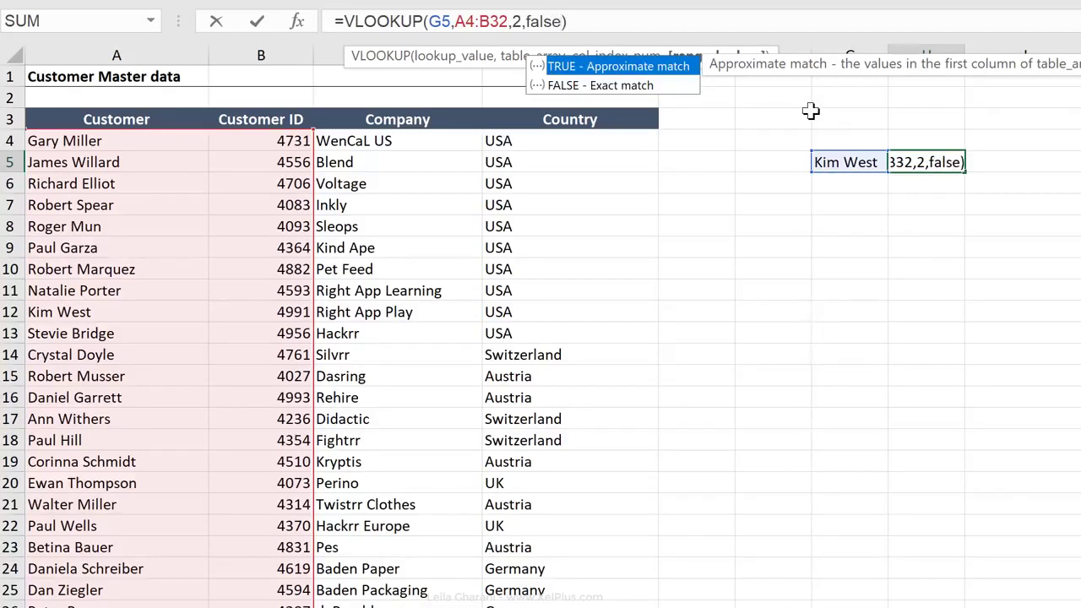
{"action": "key", "text": "ctrl+Return"}
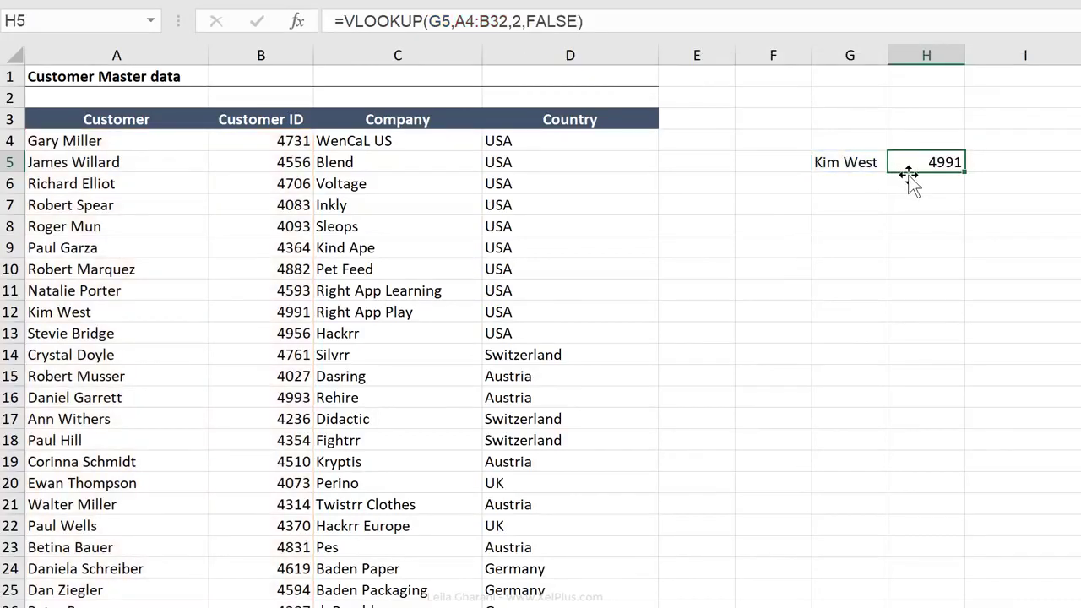
Replace the name in G5 with the customer listed in row 18 and check the returned ID against B18
{"action": "left_click", "coordinate": [844, 164]}
{"action": "type", "text": "Paul"}
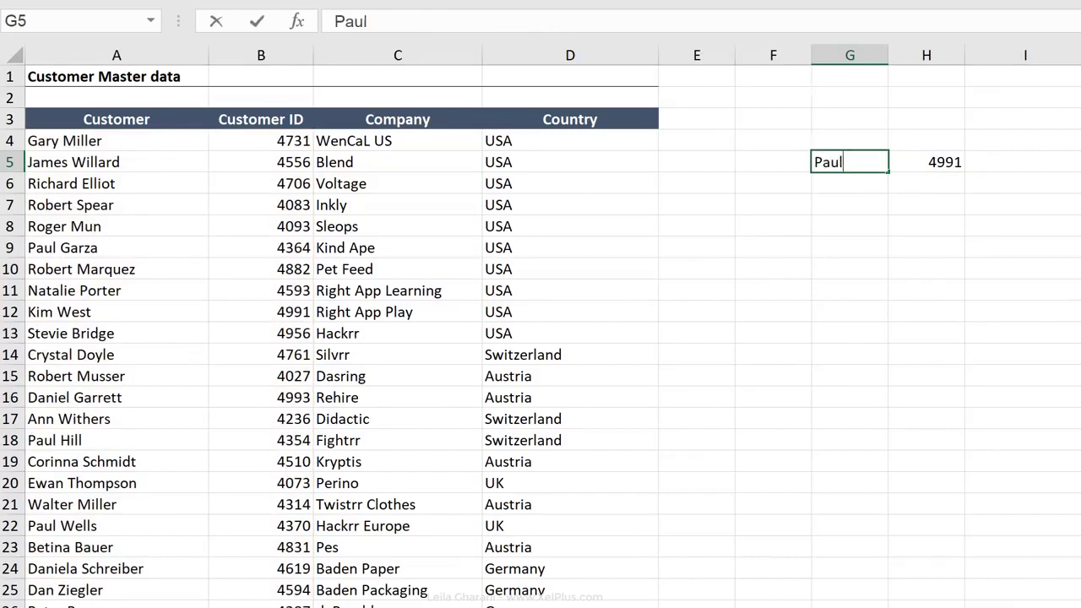
{"action": "type", "text": " Hill"}
{"action": "key", "text": "ctrl+Return"}
{"action": "left_click", "coordinate": [256, 440]}
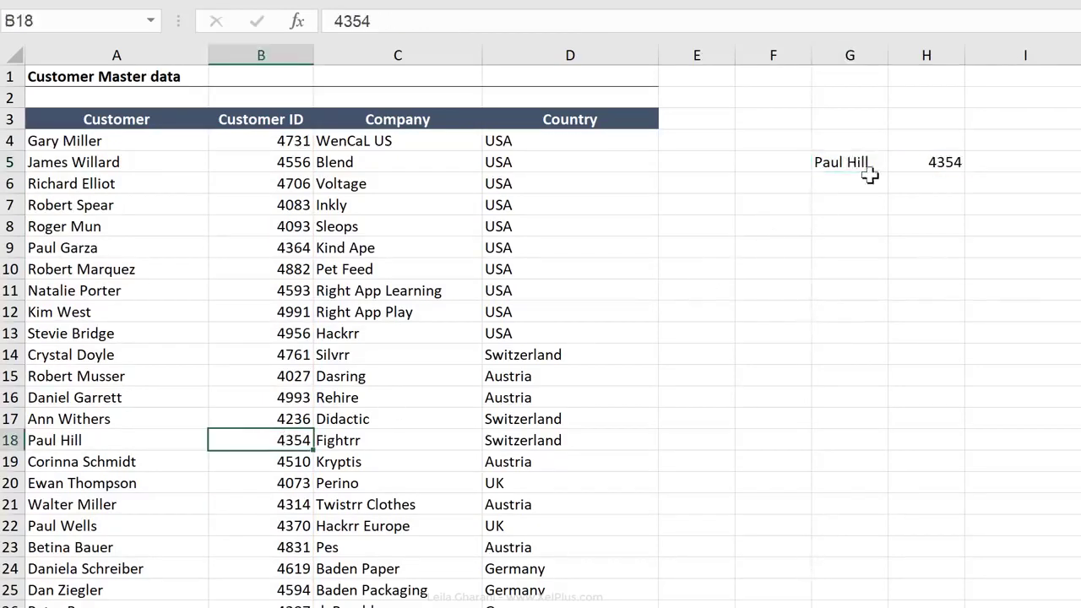
Set the column index argument of the VLOOKUP formula in H5 to 3
{"action": "left_click", "coordinate": [900, 163]}
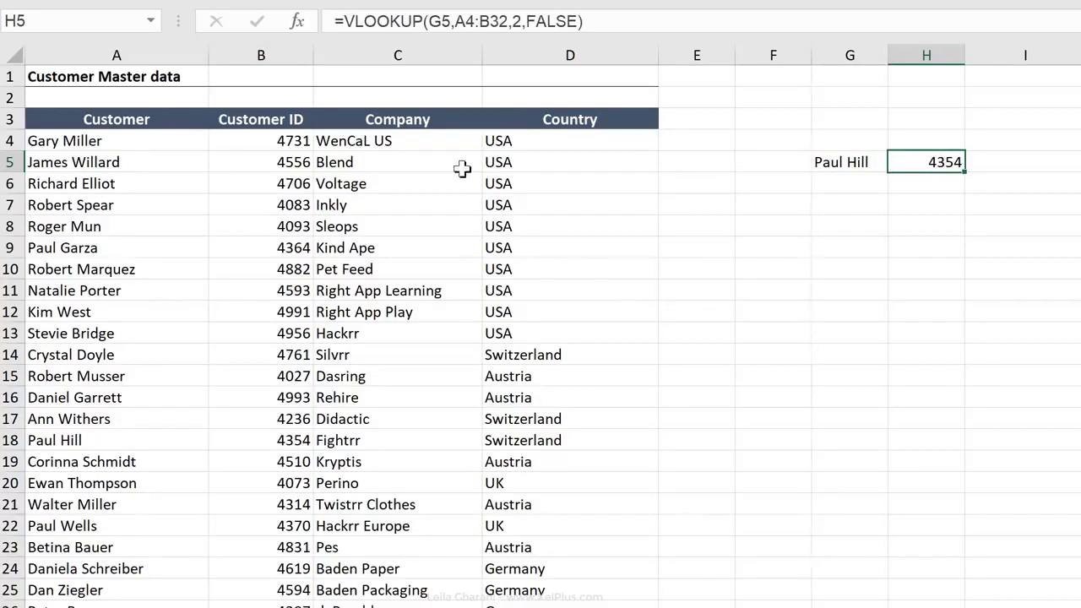
{"action": "left_click", "coordinate": [519, 21]}
{"action": "key", "text": "BackSpace"}
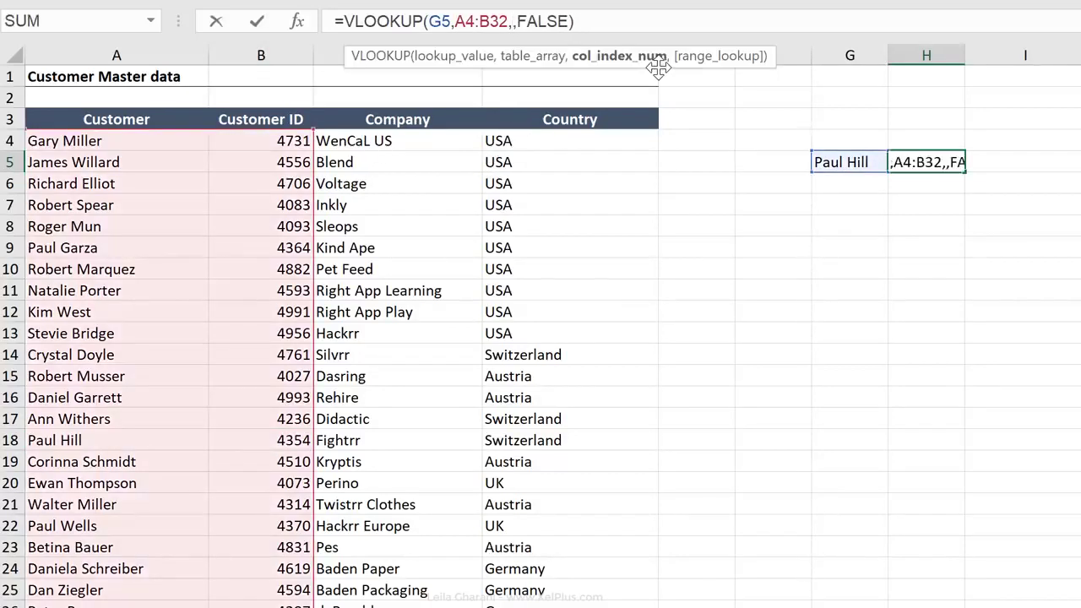
{"action": "type", "text": "3"}
{"action": "key", "text": "ctrl+Return"}
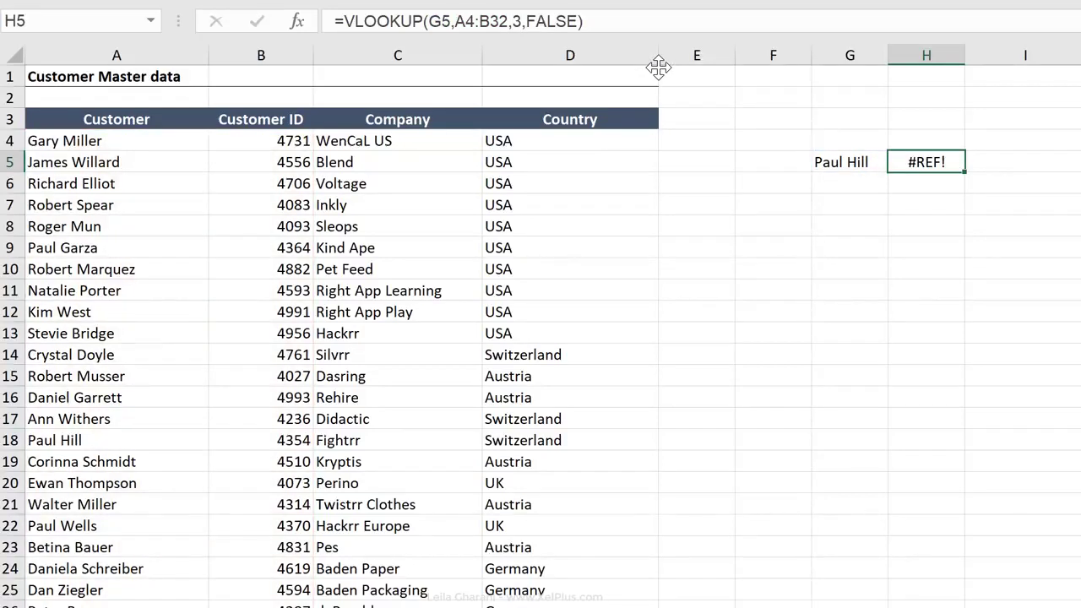
Extend the table array of the H5 formula to A4:C32 and check the returned company against C18
{"action": "left_click", "coordinate": [591, 21]}
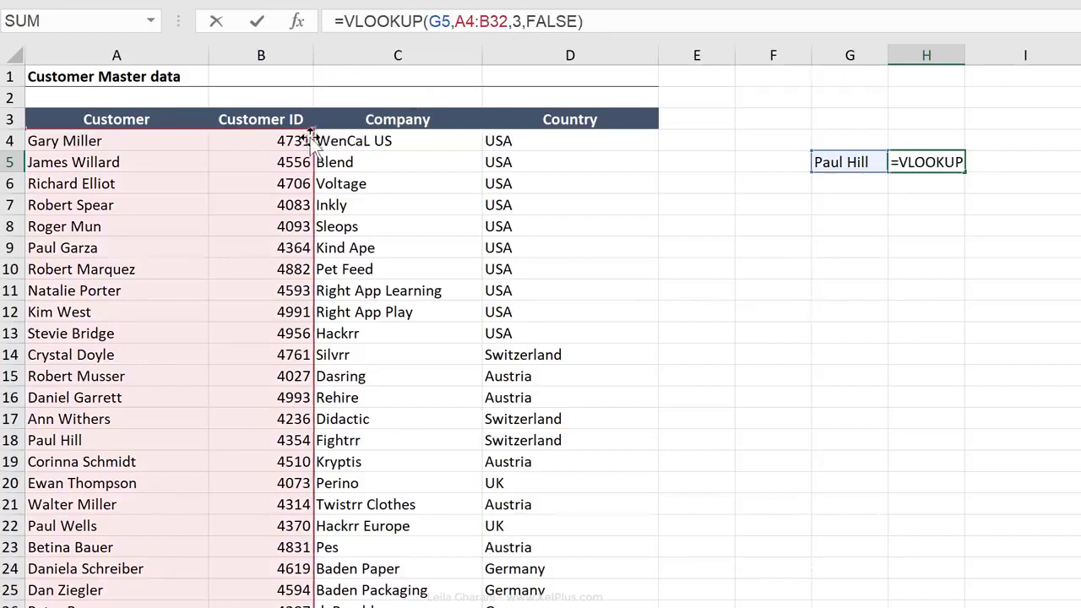
{"action": "left_click_drag", "start_coordinate": [312, 134], "coordinate": [456, 133]}
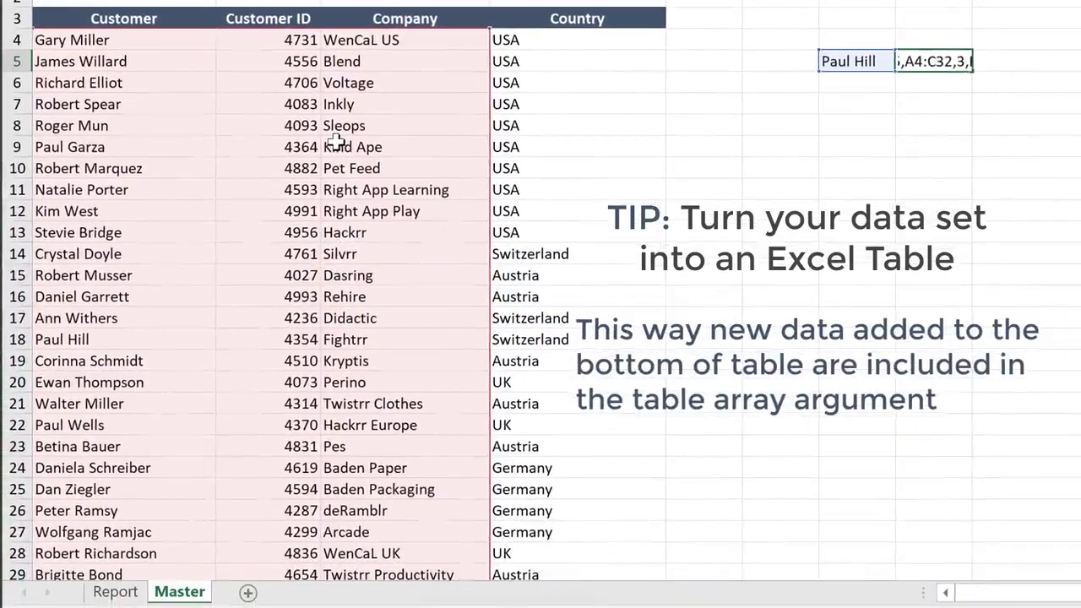
{"action": "key", "text": "ctrl+Return"}
{"action": "left_click", "coordinate": [397, 339]}
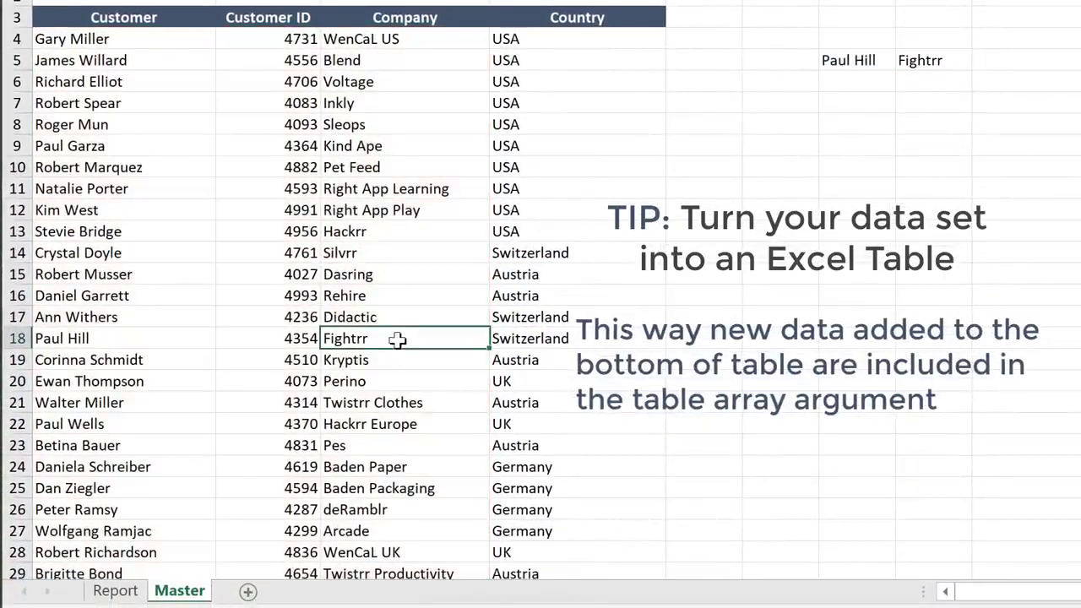
Begin a VLOOKUP formula in Report cell D6 with C6 as the lookup value
{"action": "left_click", "coordinate": [123, 594]}
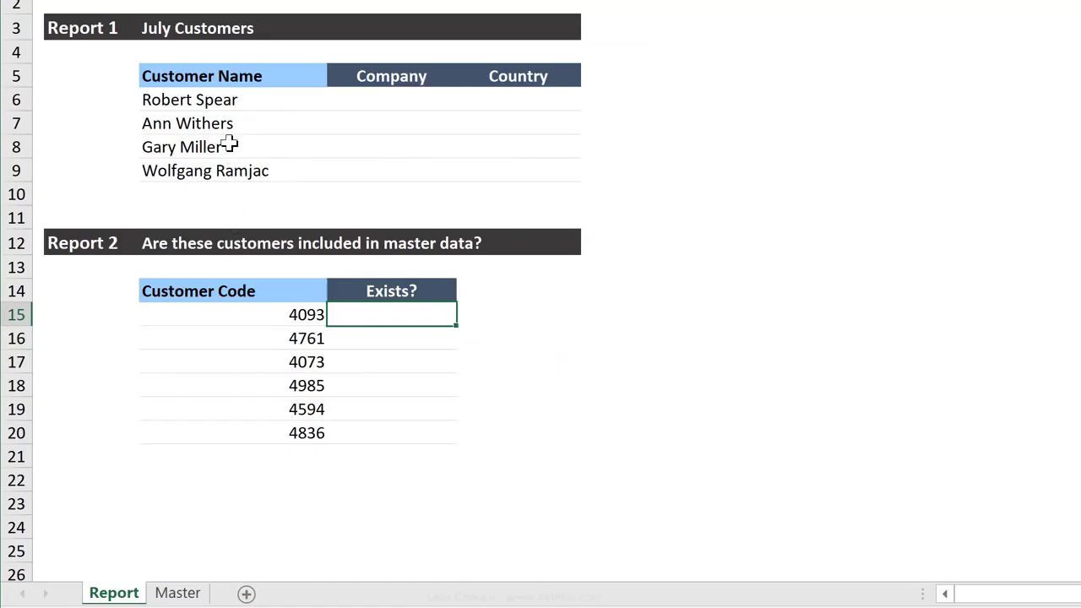
{"action": "left_click", "coordinate": [358, 96]}
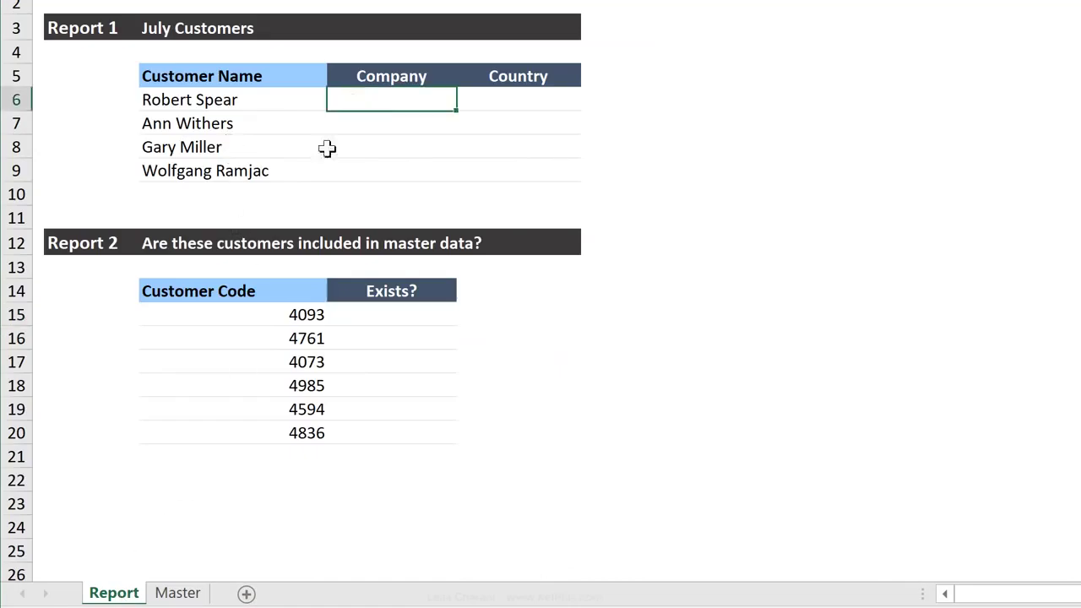
{"action": "type", "text": "=vlookup("}
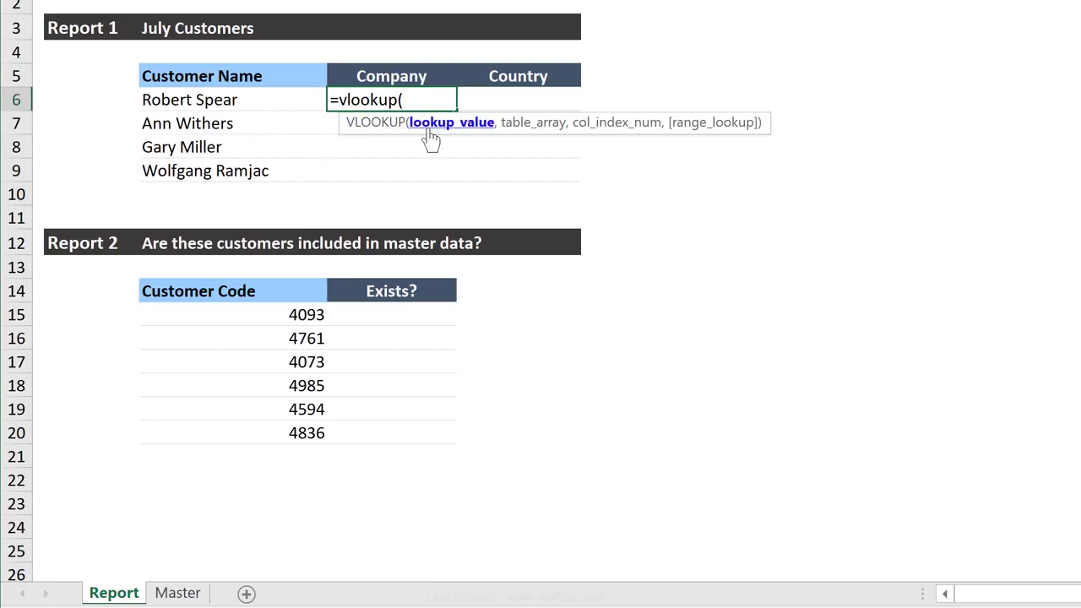
{"action": "left_click", "coordinate": [249, 99]}
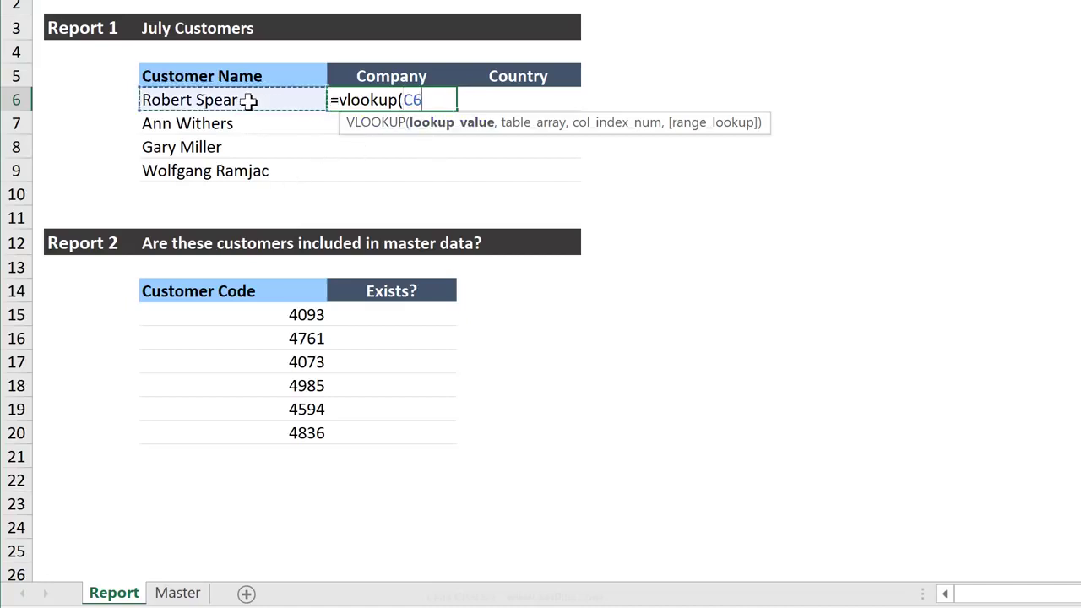
{"action": "type", "text": ","}
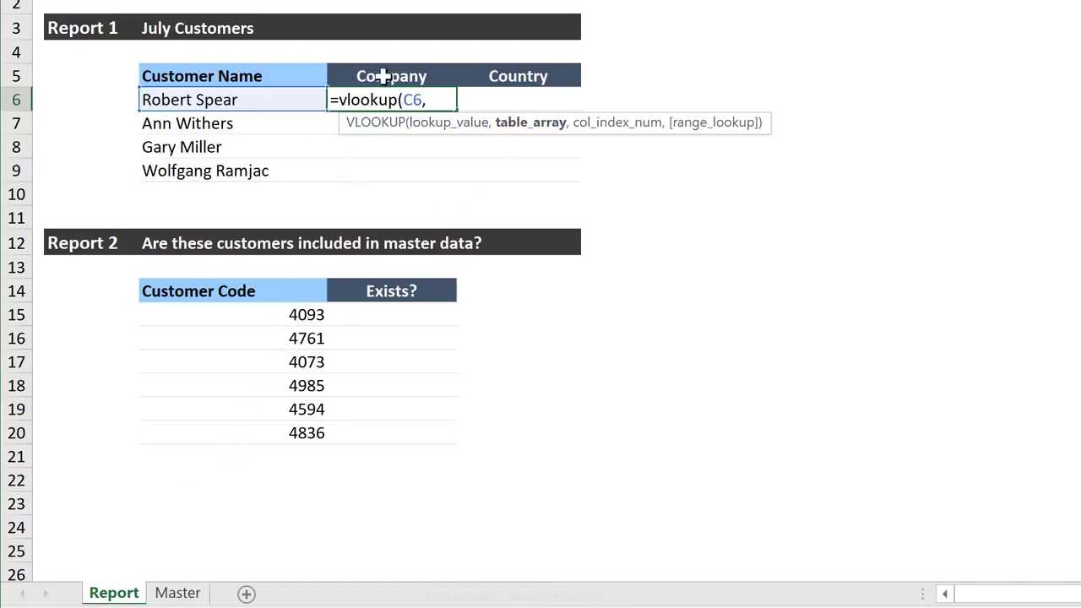
Set the formula's table array to Master!A4:D32
{"action": "left_click", "coordinate": [185, 580]}
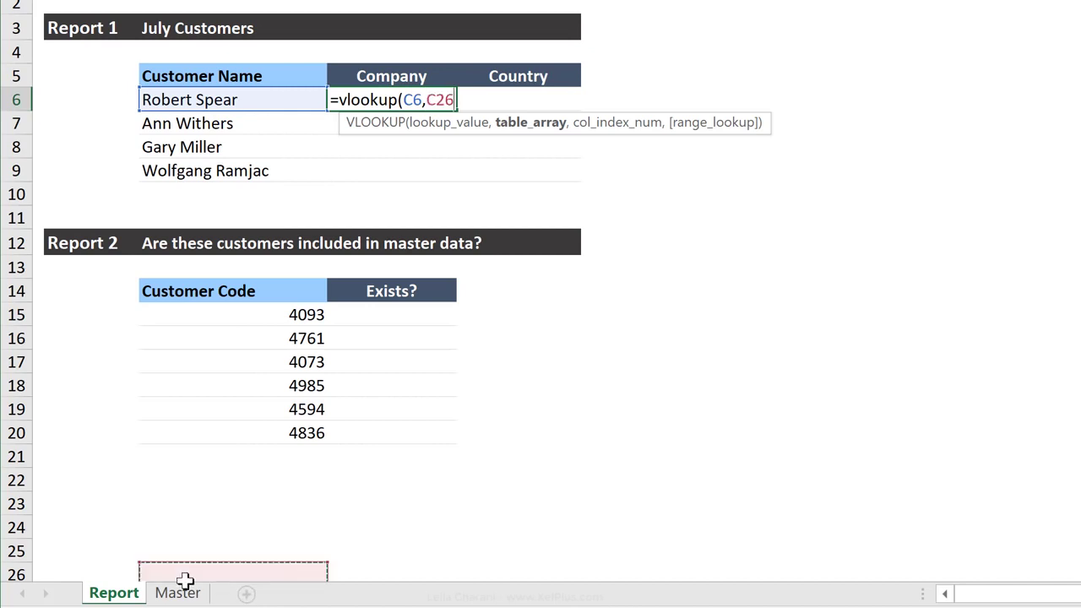
{"action": "left_click", "coordinate": [179, 592]}
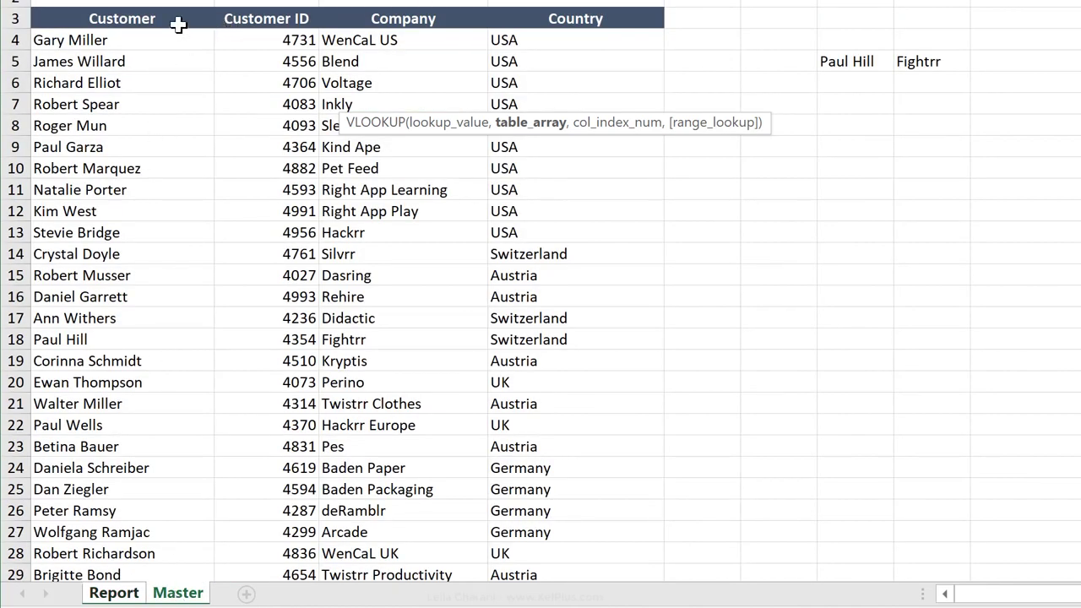
{"action": "left_click_drag", "start_coordinate": [175, 40], "coordinate": [427, 187]}
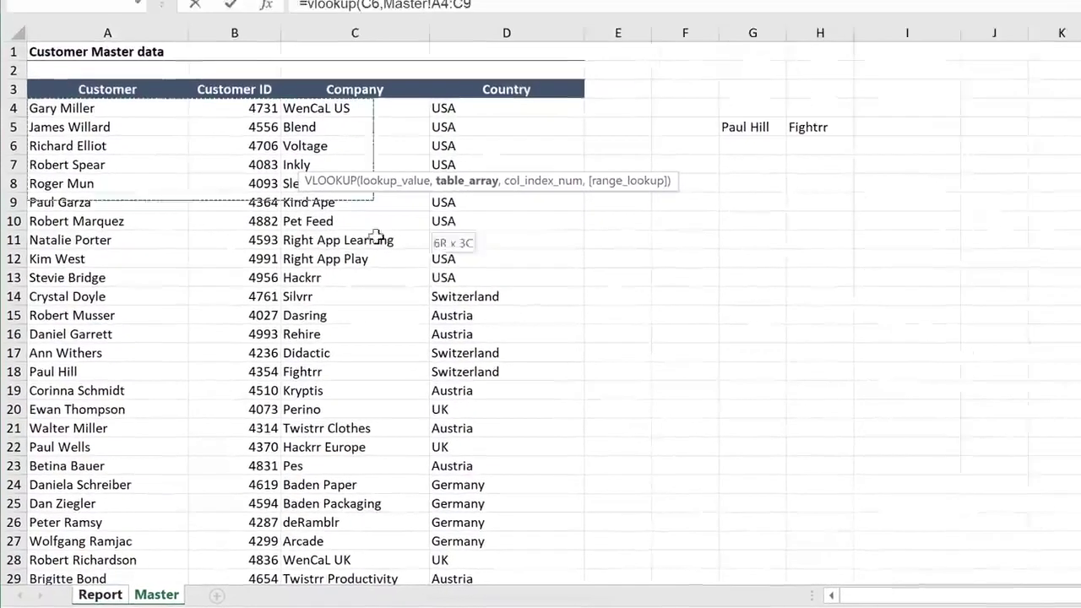
{"action": "left_click_drag", "start_coordinate": [376, 236], "coordinate": [480, 307]}
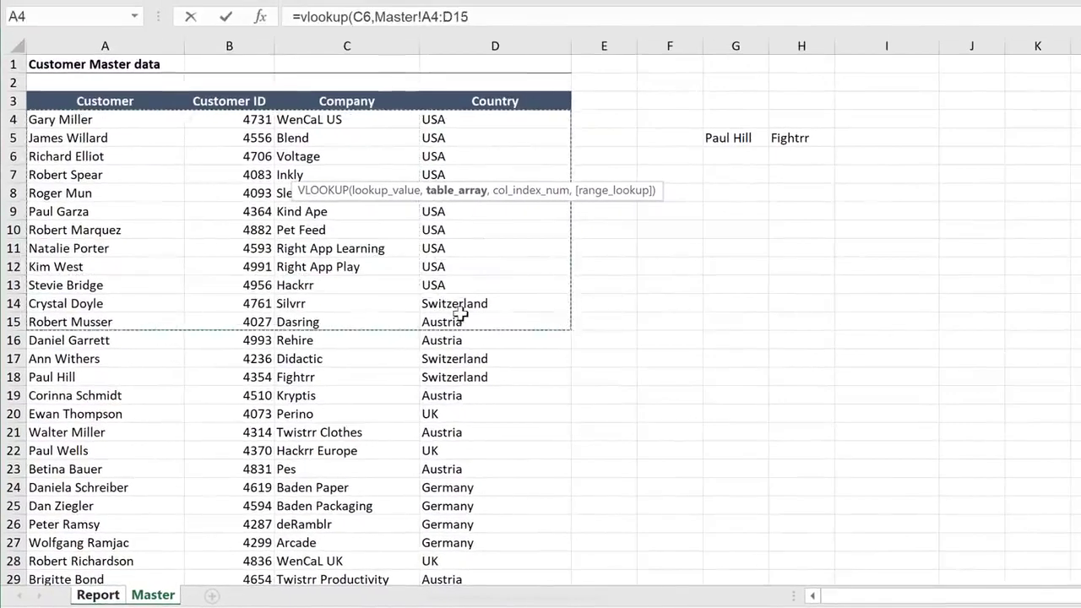
{"action": "key", "text": "ctrl+shift+Down"}
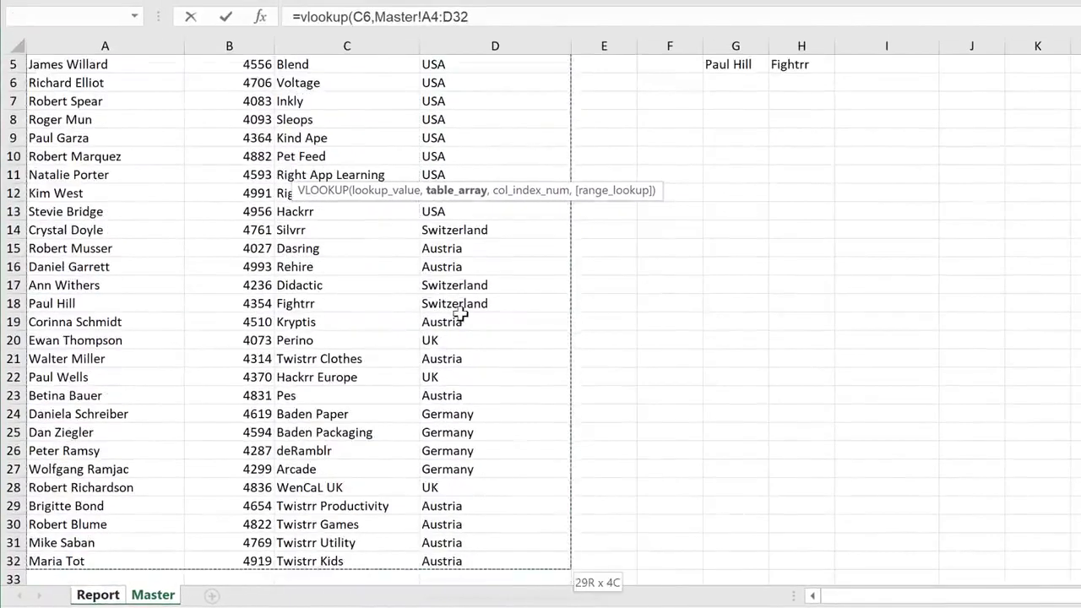
{"action": "left_click", "coordinate": [483, 17]}
{"action": "type", "text": ","}
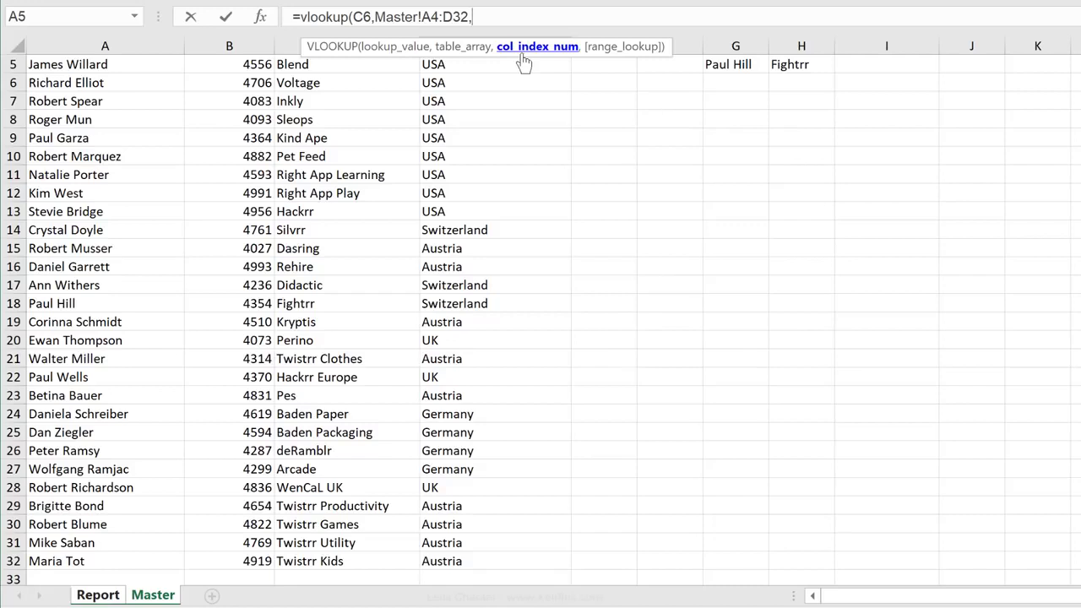
Complete the D6 formula with column index 3 and 0 for an exact match
{"action": "type", "text": "3,f"}
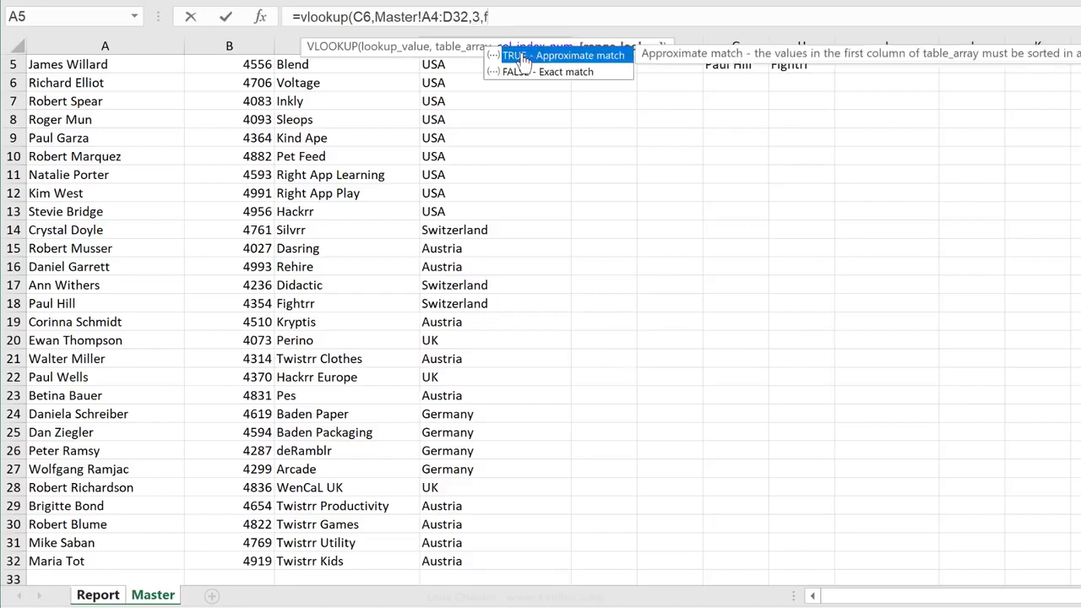
{"action": "key", "text": "BackSpace"}
{"action": "key", "text": "BackSpace"}
{"action": "key", "text": "BackSpace"}
{"action": "type", "text": "0)"}
{"action": "key", "text": "ctrl+Return"}
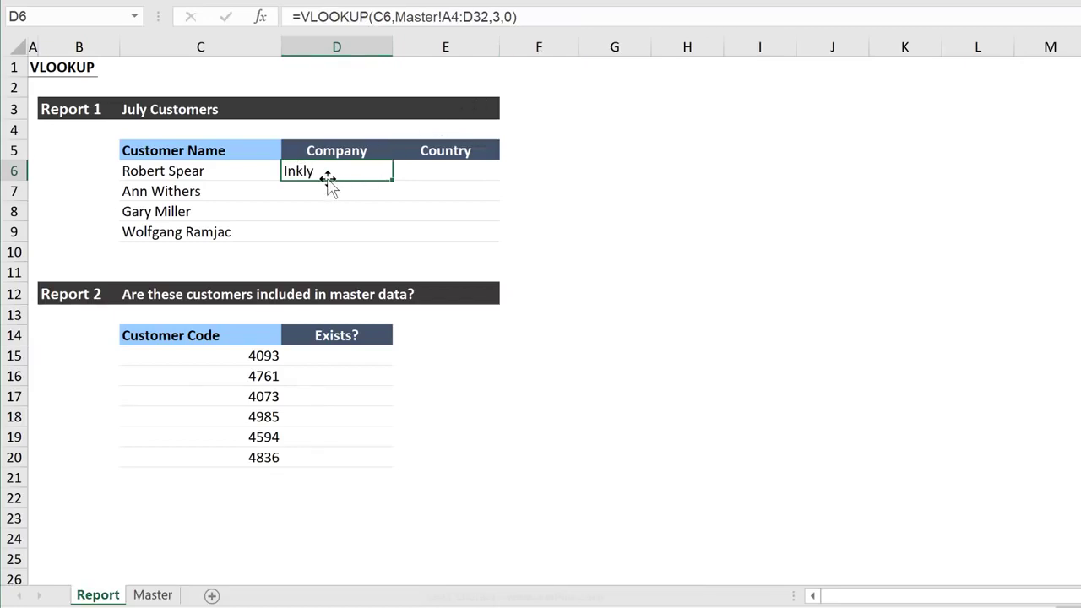
Check the company returned in D6 against cell C7 of the Master sheet
{"action": "left_click", "coordinate": [153, 595]}
{"action": "scroll", "coordinate": [120, 347], "scroll_direction": "up", "scroll_amount": 2}
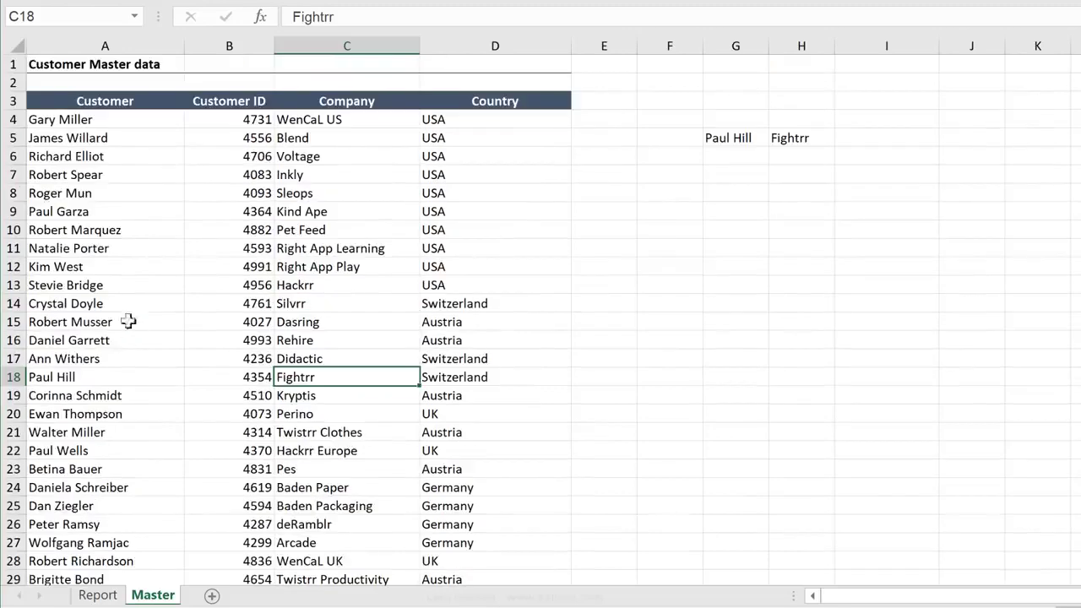
{"action": "left_click", "coordinate": [289, 174]}
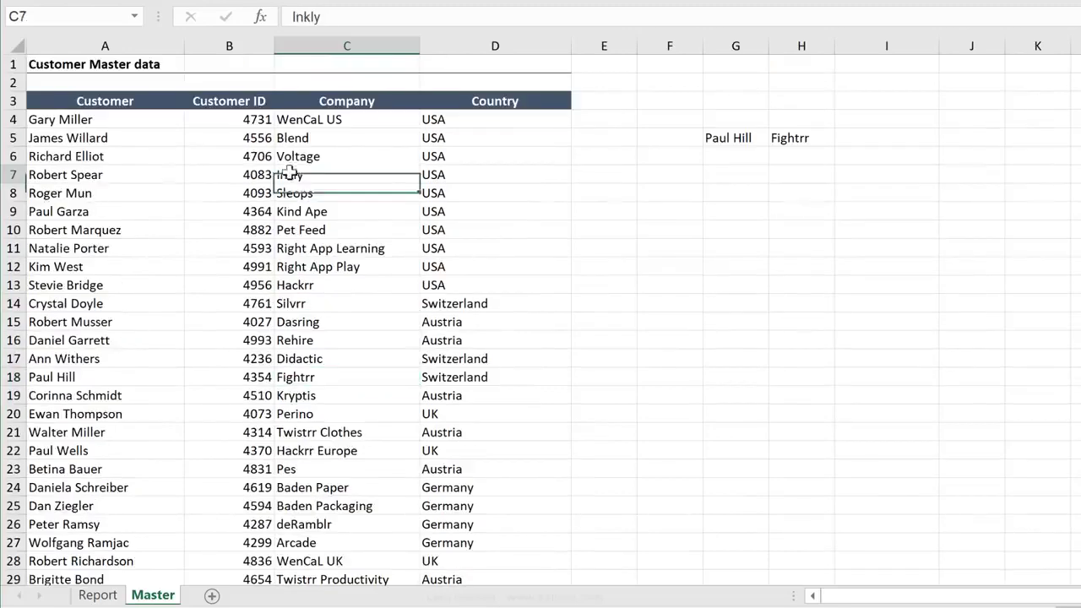
{"action": "left_click", "coordinate": [99, 592]}
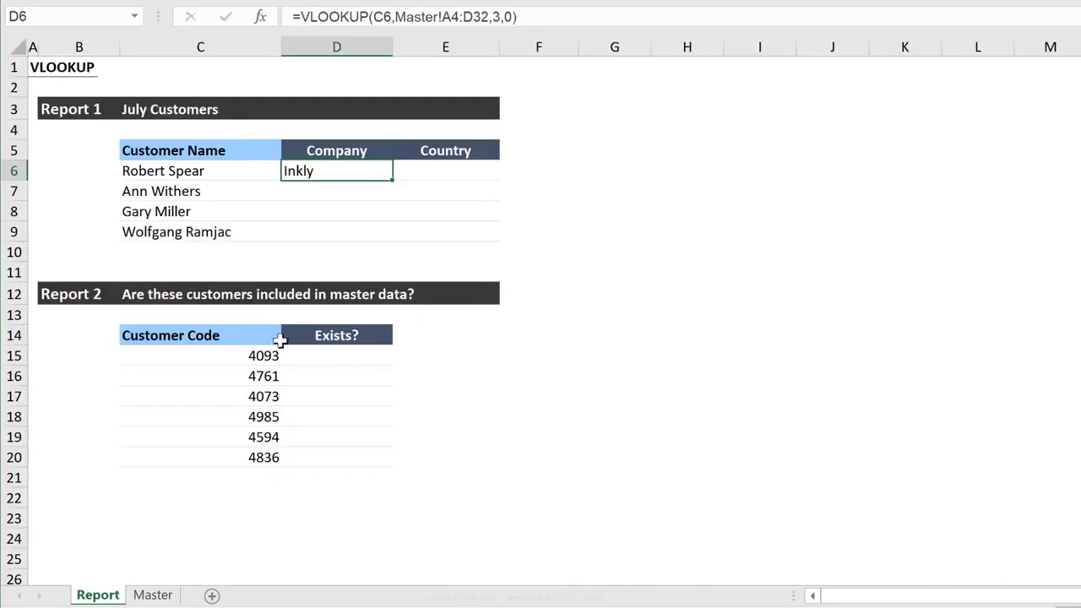
Copy the D6 formula down to D9 and compare the table array references in D6, D7 and D8
{"action": "double_click", "coordinate": [392, 183]}
{"action": "left_click", "coordinate": [327, 192]}
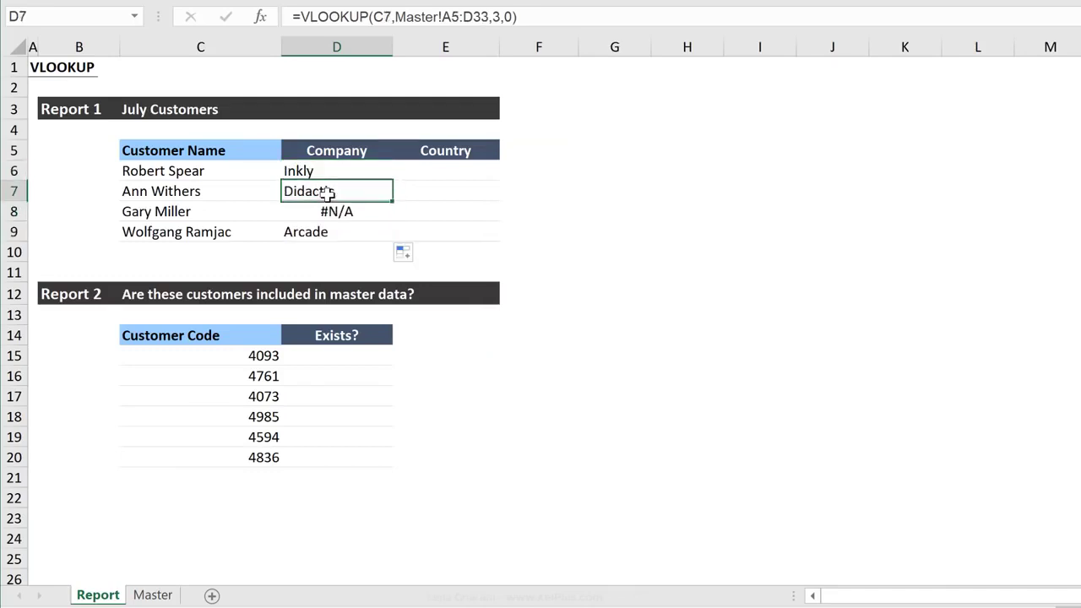
{"action": "left_click", "coordinate": [341, 215]}
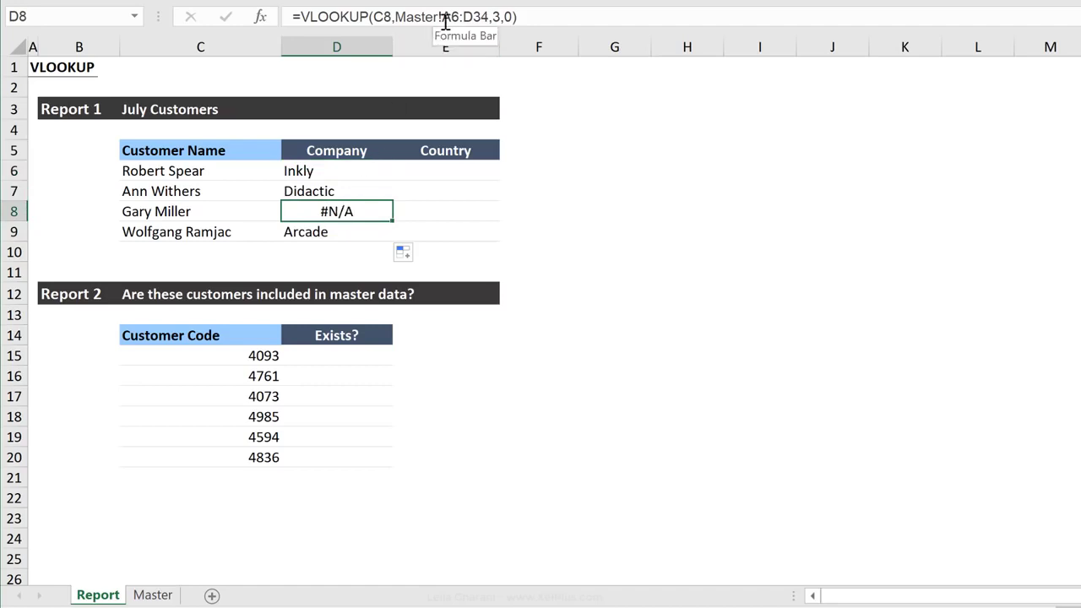
{"action": "left_click", "coordinate": [356, 169]}
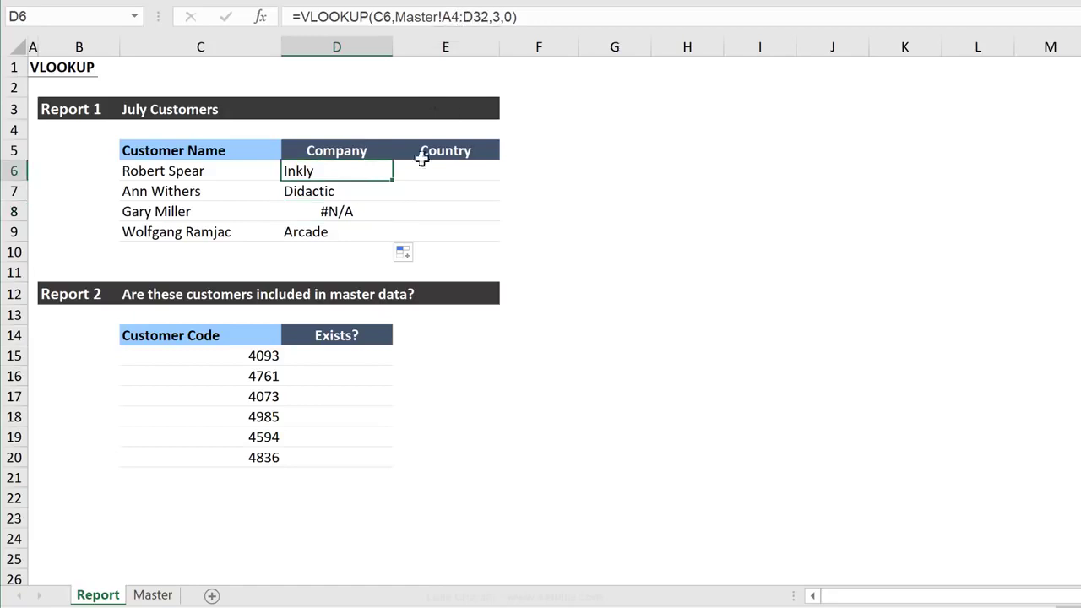
Check the first and last cells of the master data, A4 and D32, against the D6 table array
{"action": "left_click", "coordinate": [153, 595]}
{"action": "left_click", "coordinate": [81, 118]}
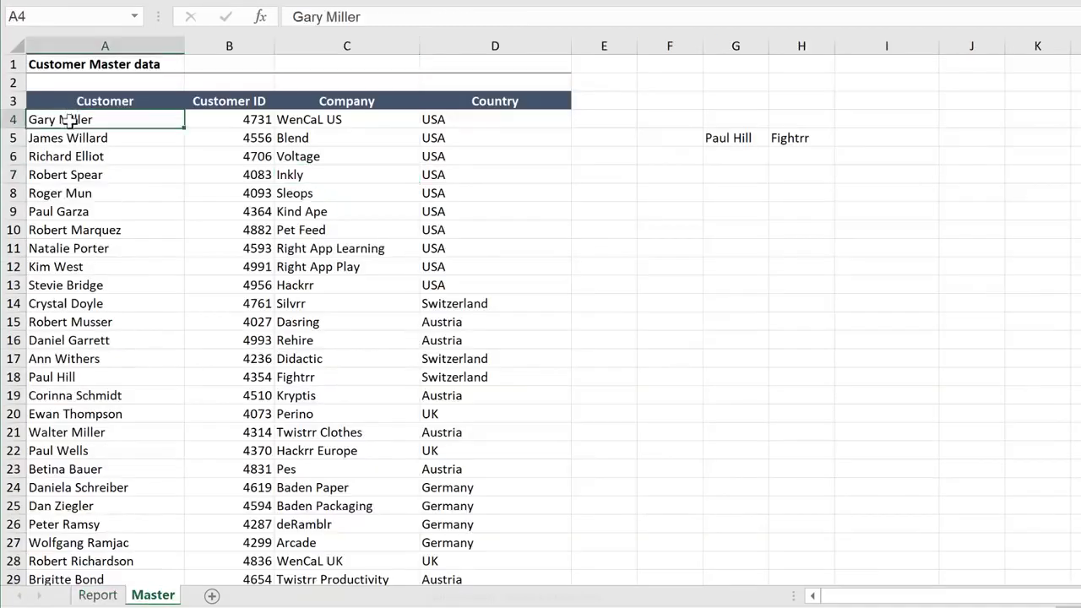
{"action": "scroll", "coordinate": [186, 246], "scroll_direction": "down", "scroll_amount": 5}
{"action": "scroll", "coordinate": [186, 246], "scroll_direction": "down", "scroll_amount": 1}
{"action": "left_click", "coordinate": [427, 304]}
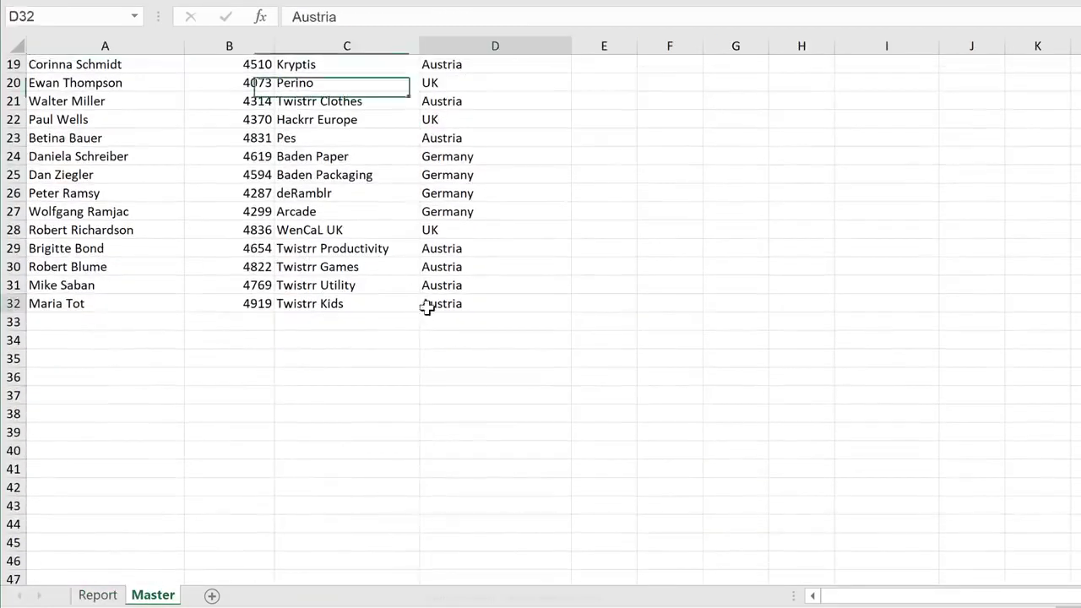
{"action": "left_click", "coordinate": [97, 594]}
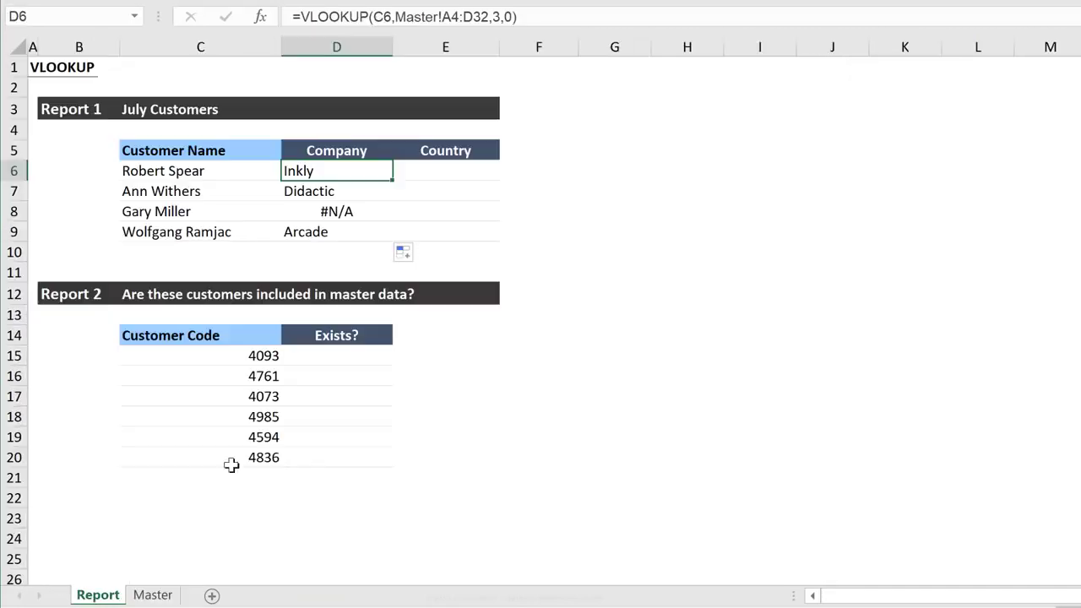
Compare the table array used in D8 with the position of that row's customer in the master data
{"action": "left_click", "coordinate": [331, 210]}
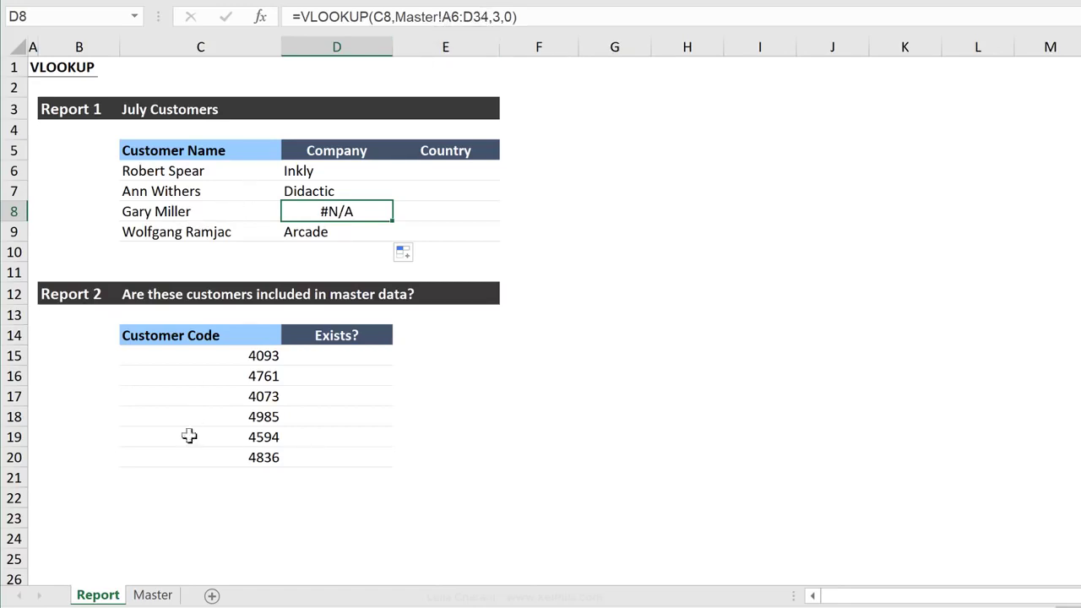
{"action": "left_click", "coordinate": [154, 594]}
{"action": "scroll", "coordinate": [169, 473], "scroll_direction": "up", "scroll_amount": 6}
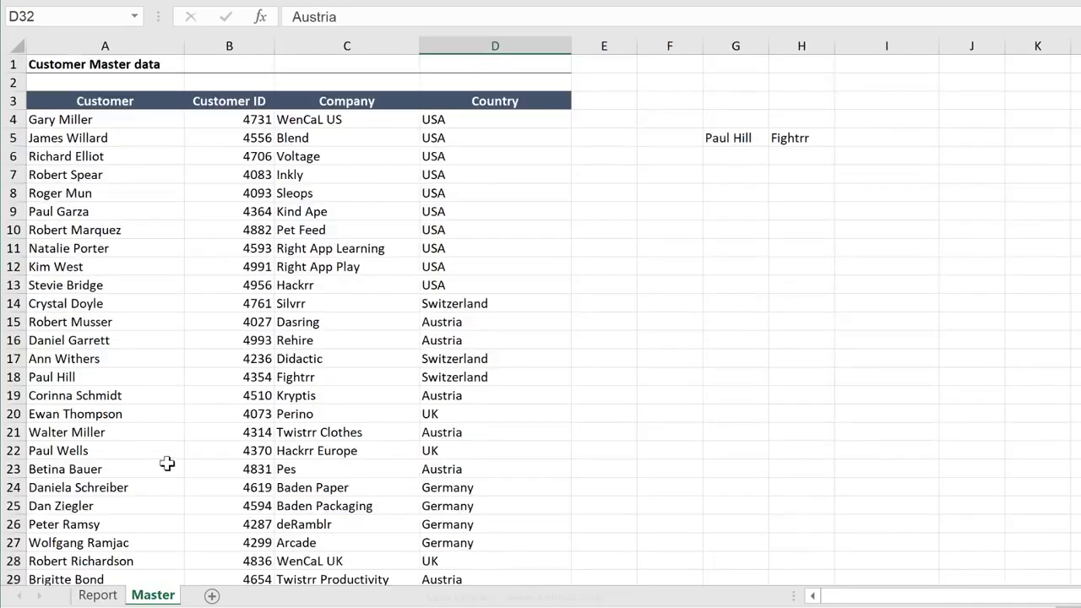
{"action": "left_click", "coordinate": [93, 122]}
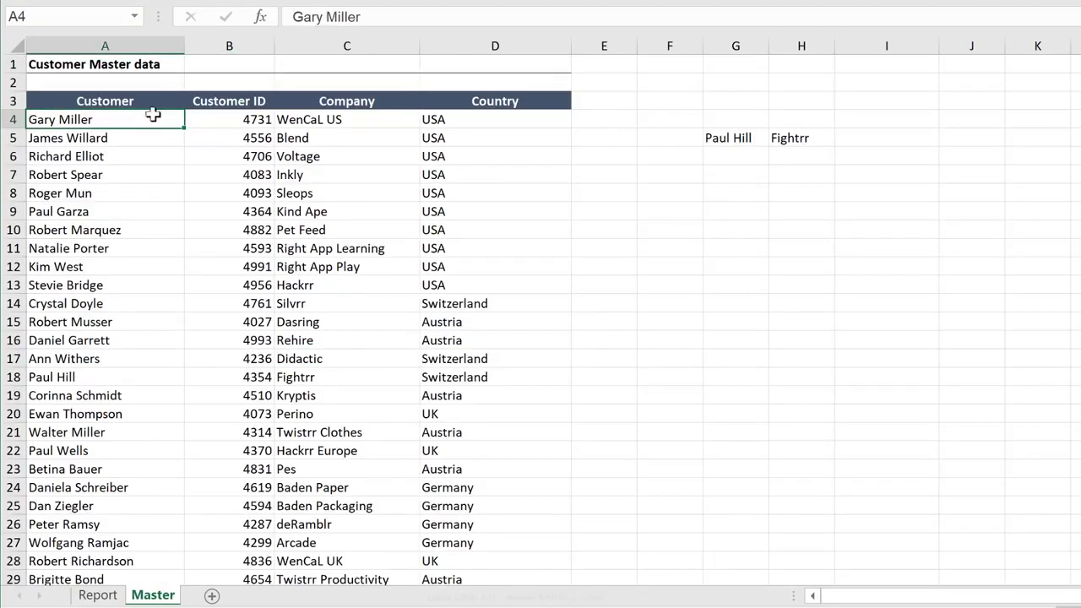
{"action": "left_click", "coordinate": [134, 156]}
{"action": "left_click_drag", "start_coordinate": [148, 174], "coordinate": [498, 450]}
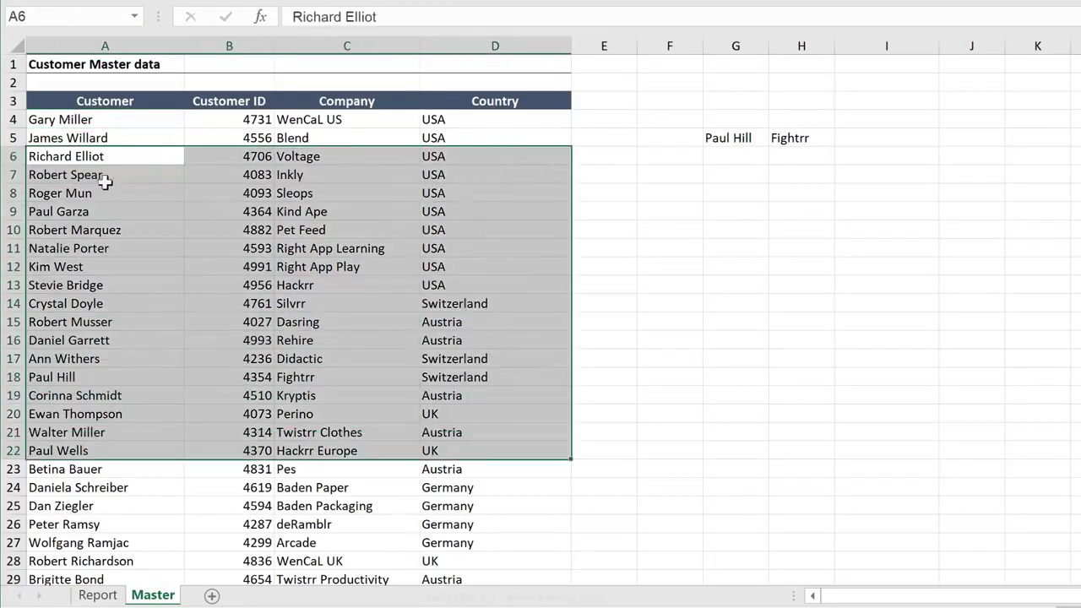
Make the table array in D6 absolute as Master!$A$4:$D$32 and copy the formula down to D9
{"action": "left_click", "coordinate": [120, 596]}
{"action": "left_click", "coordinate": [330, 191]}
{"action": "left_click", "coordinate": [330, 173]}
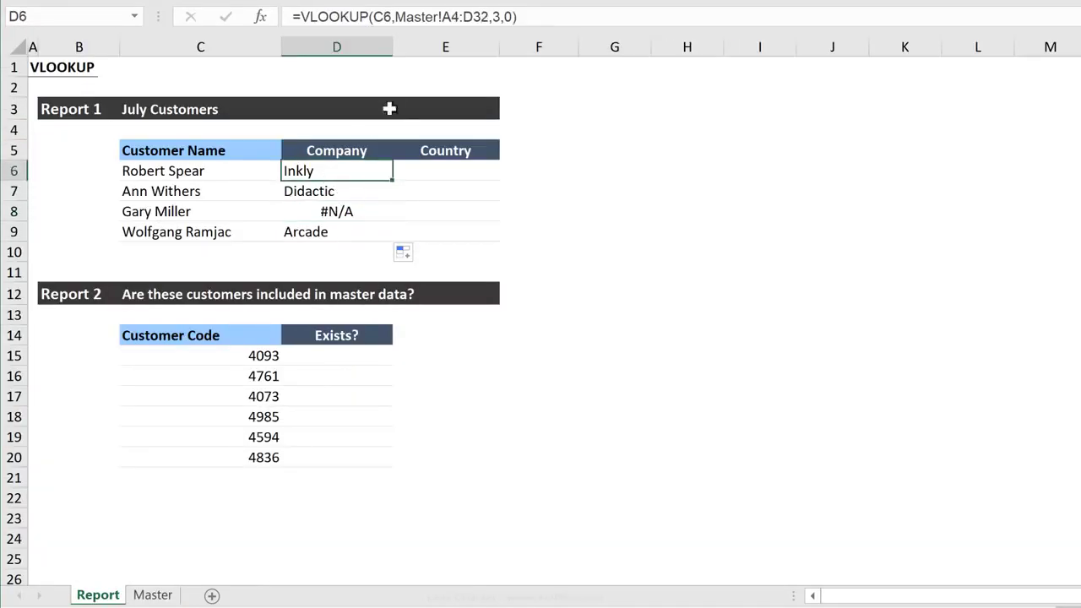
{"action": "left_click", "coordinate": [453, 17]}
{"action": "double_click", "coordinate": [454, 17]}
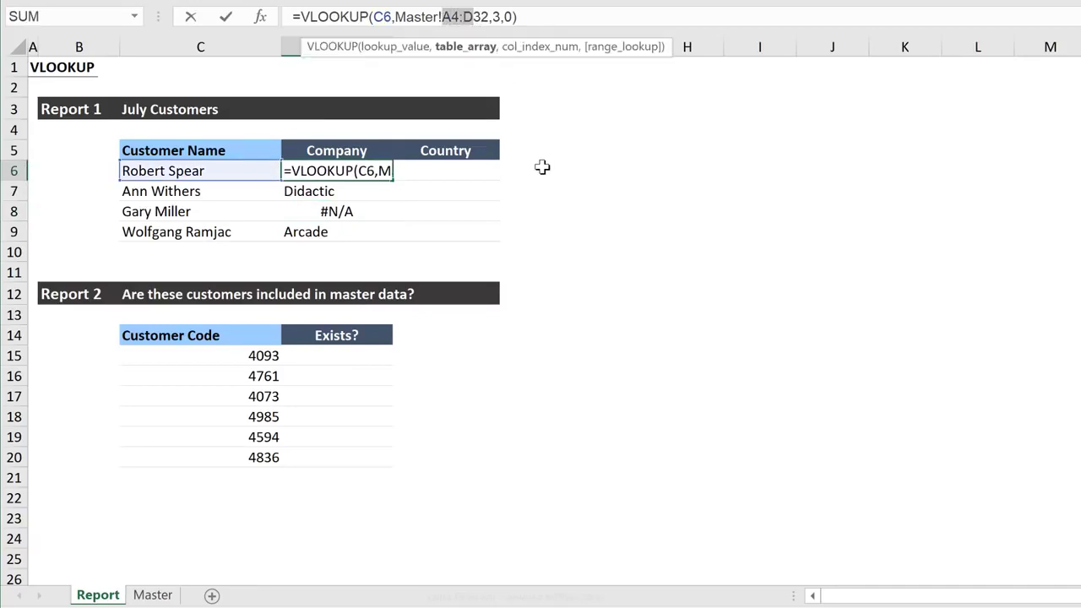
{"action": "key", "text": "F4"}
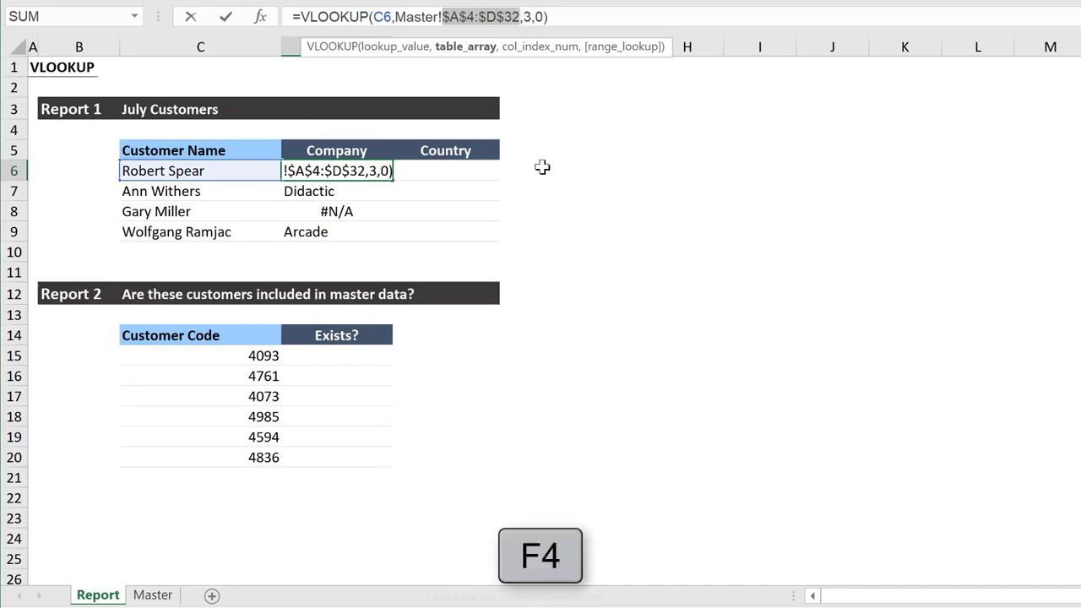
{"action": "key", "text": "Return"}
{"action": "left_click_drag", "start_coordinate": [394, 181], "coordinate": [393, 235]}
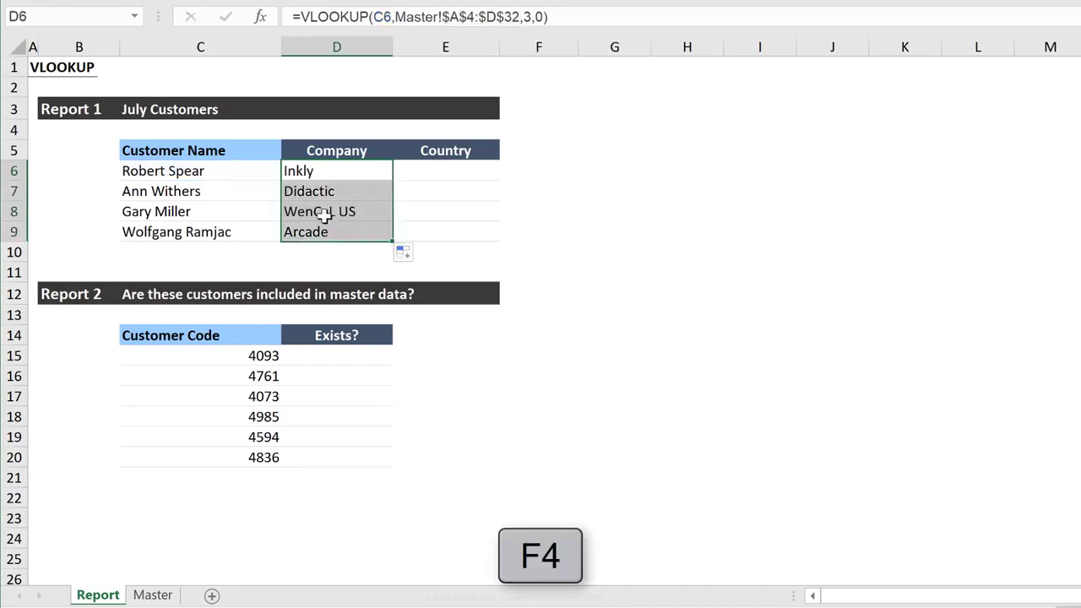
Check the company returned in D8 against that customer's row in the master data
{"action": "left_click", "coordinate": [328, 212]}
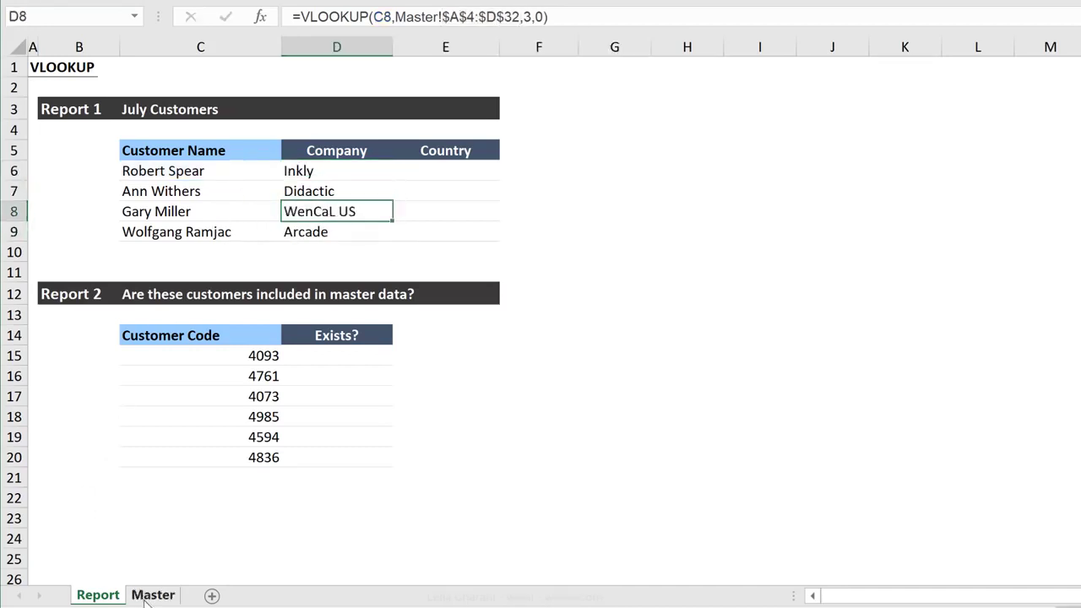
{"action": "left_click", "coordinate": [153, 595]}
{"action": "left_click", "coordinate": [117, 119]}
{"action": "left_click", "coordinate": [310, 117]}
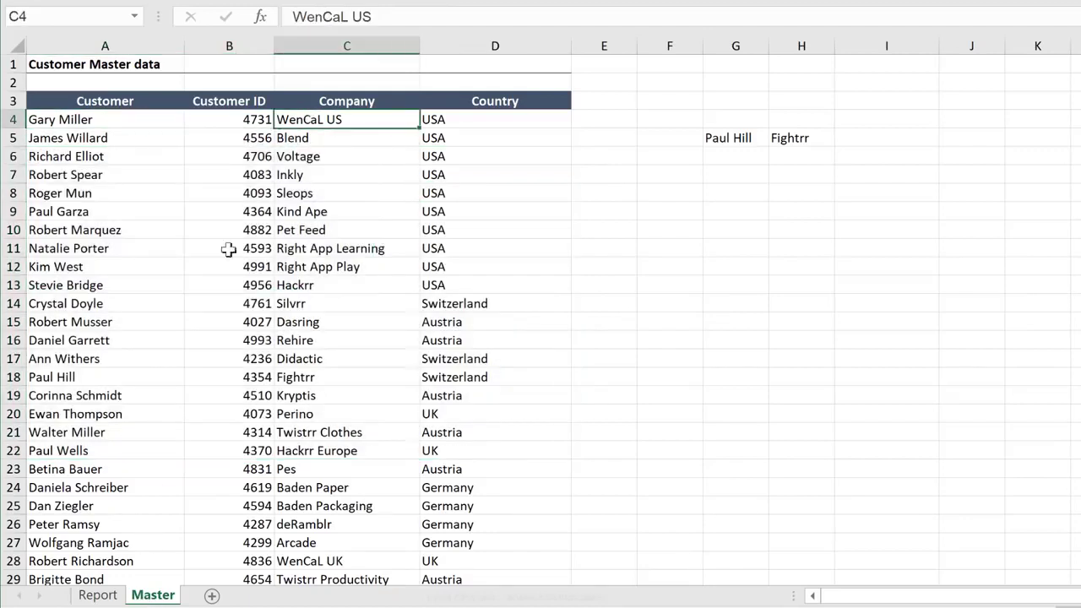
{"action": "left_click", "coordinate": [100, 595]}
Examine the lookup value and the column index number in the D6 VLOOKUP formula
{"action": "left_click", "coordinate": [329, 172]}
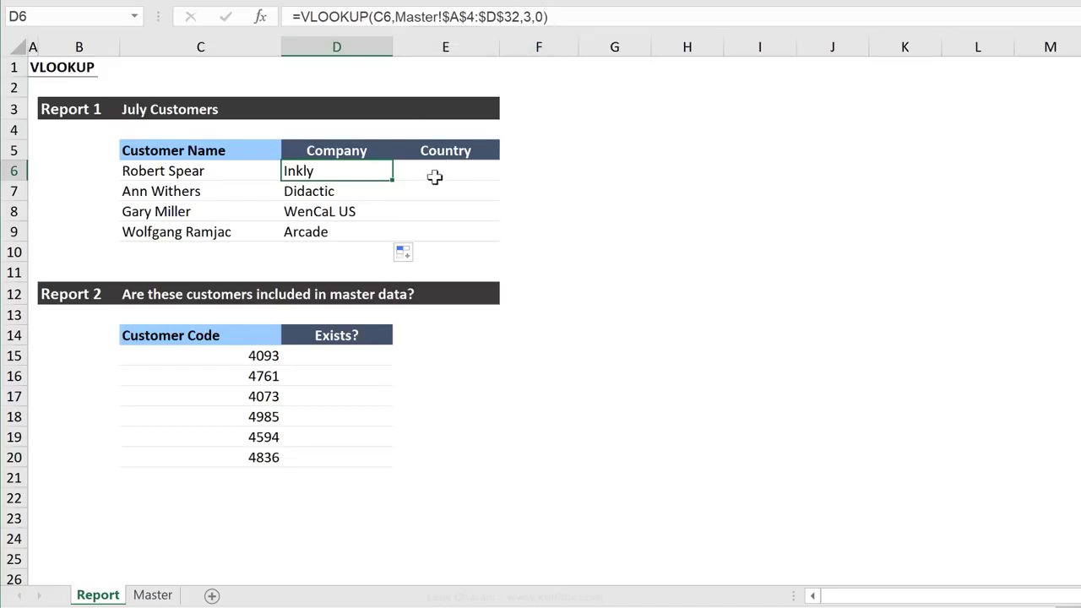
{"action": "left_click", "coordinate": [383, 17]}
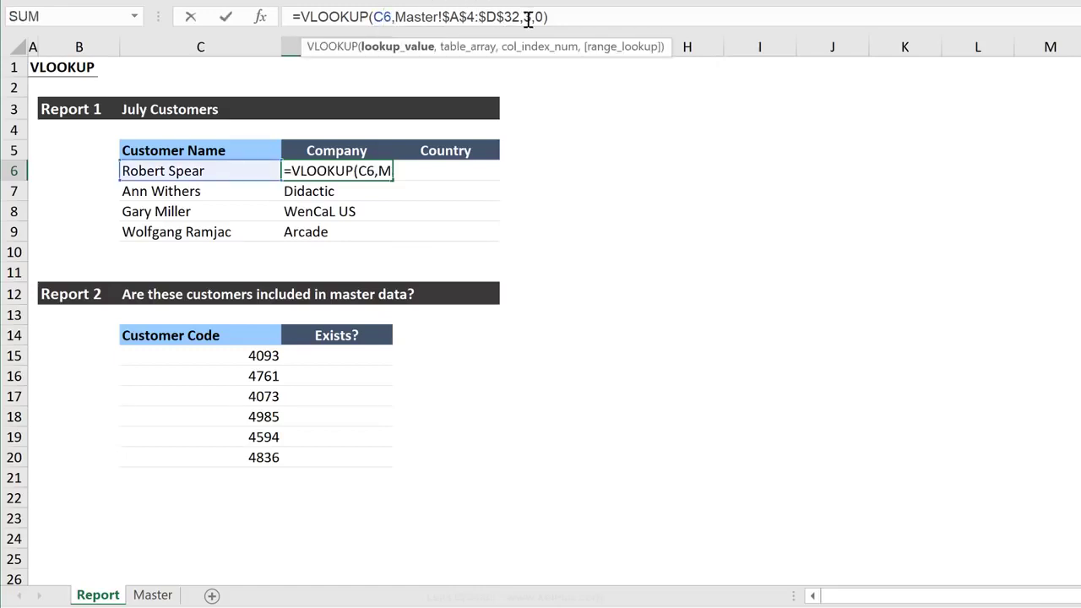
{"action": "key", "text": "Escape"}
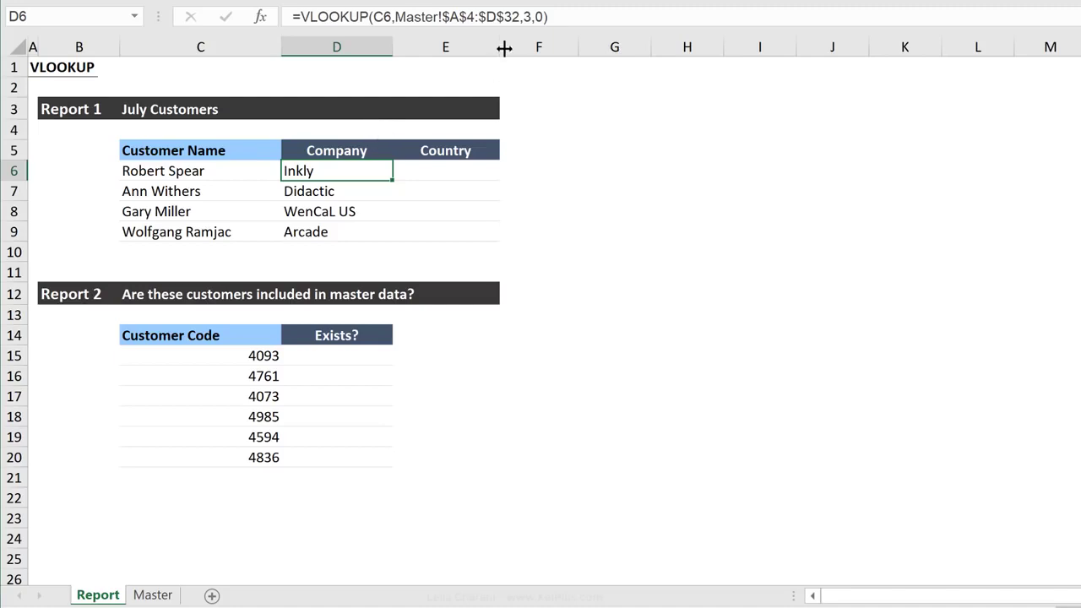
{"action": "left_click_drag", "start_coordinate": [522, 22], "coordinate": [536, 21]}
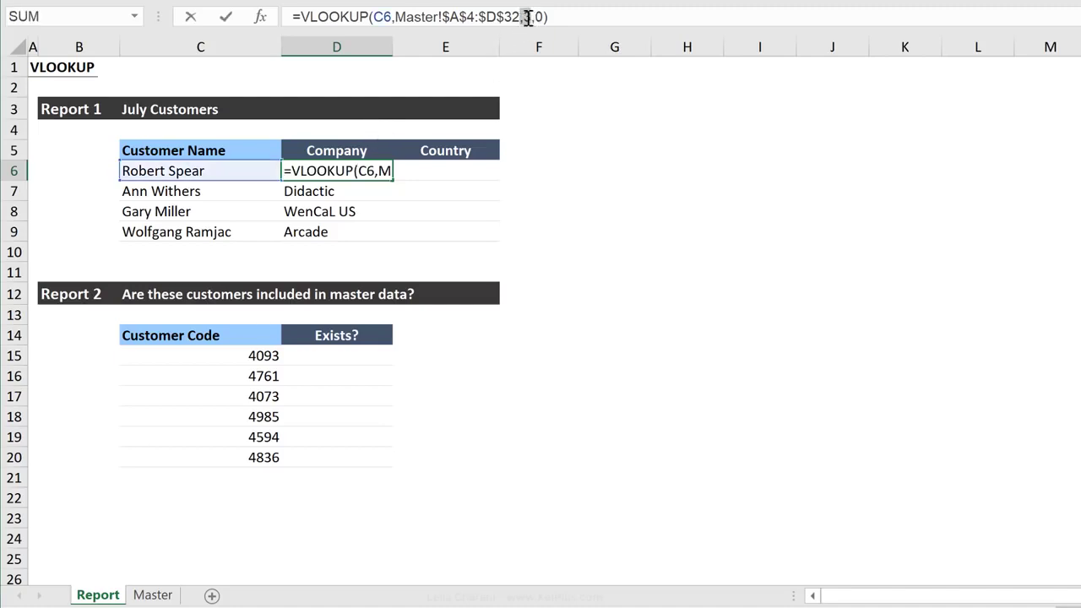
{"action": "key", "text": "ctrl+Return"}
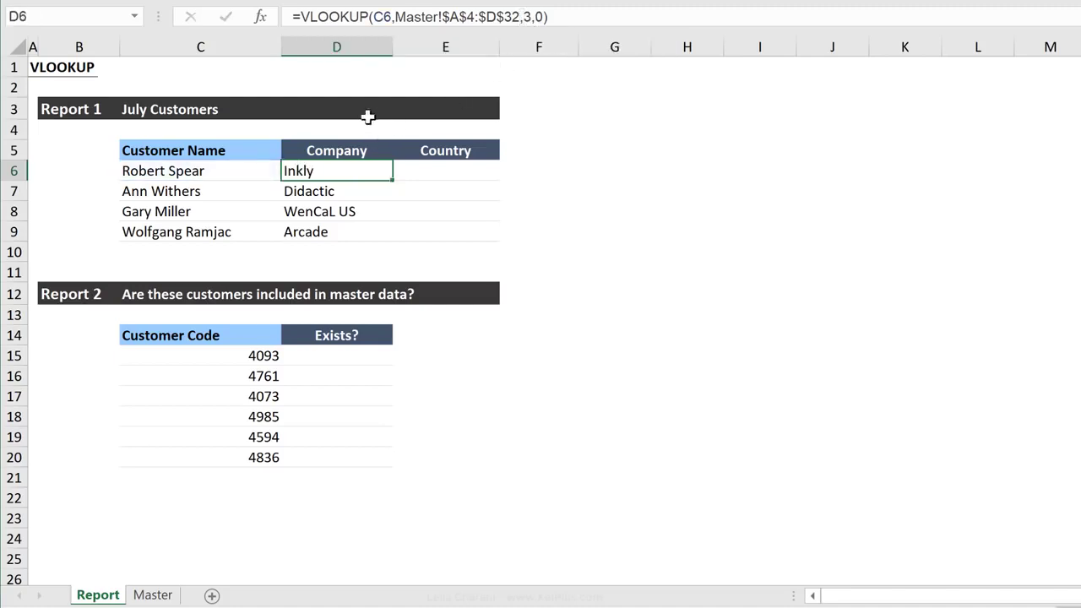
Enter the column index helper numbers above the Report 1 headers, 3 in D4 and 4 in E4
{"action": "left_click", "coordinate": [358, 130]}
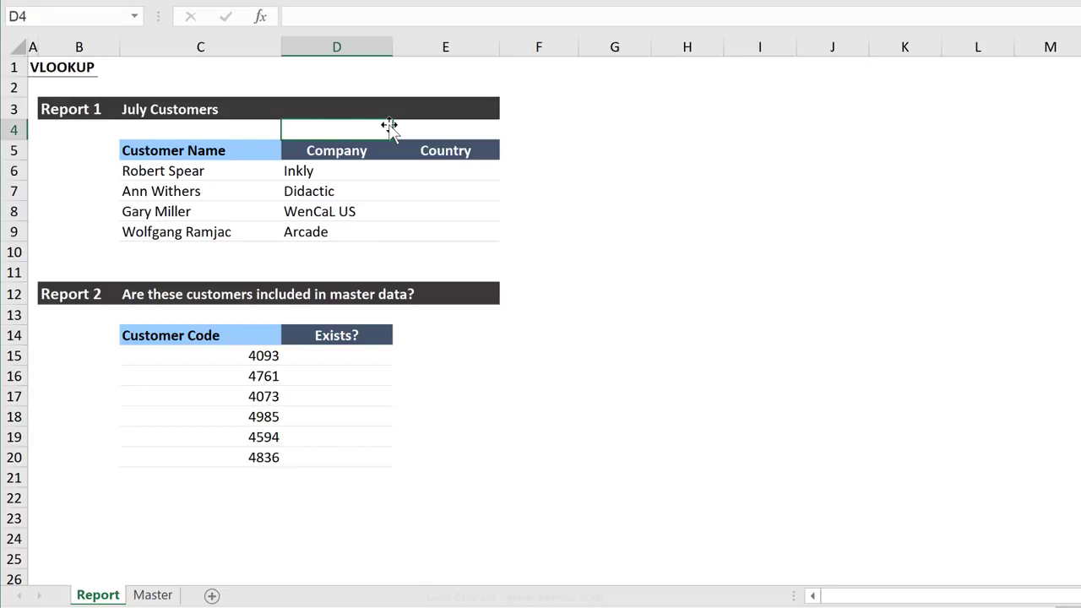
{"action": "type", "text": "3"}
{"action": "key", "text": "Tab"}
{"action": "type", "text": "4"}
{"action": "key", "text": "ctrl+Return"}
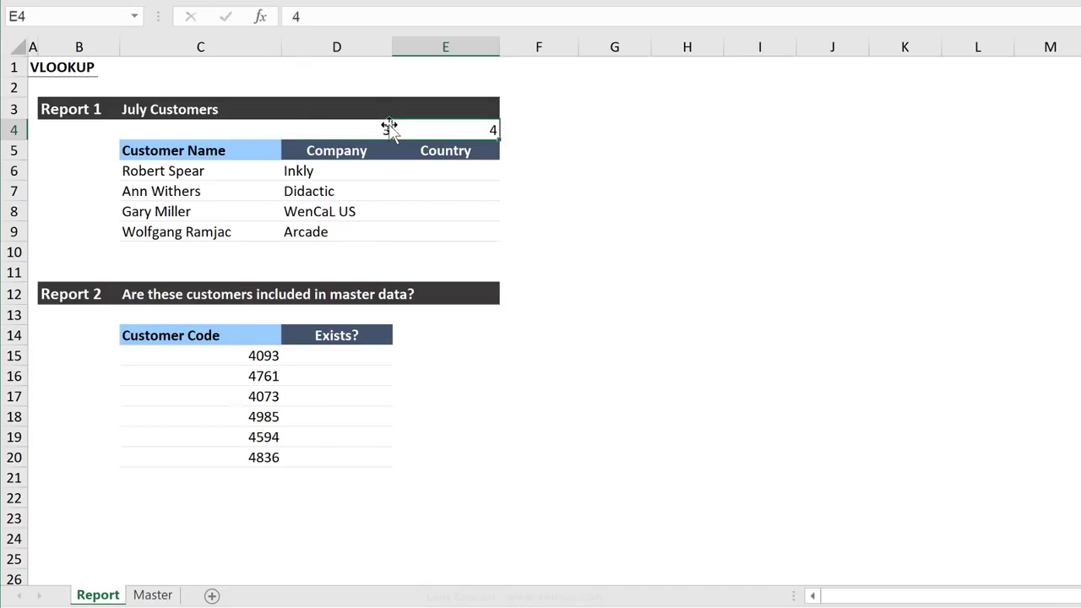
{"action": "key", "text": "Down"}
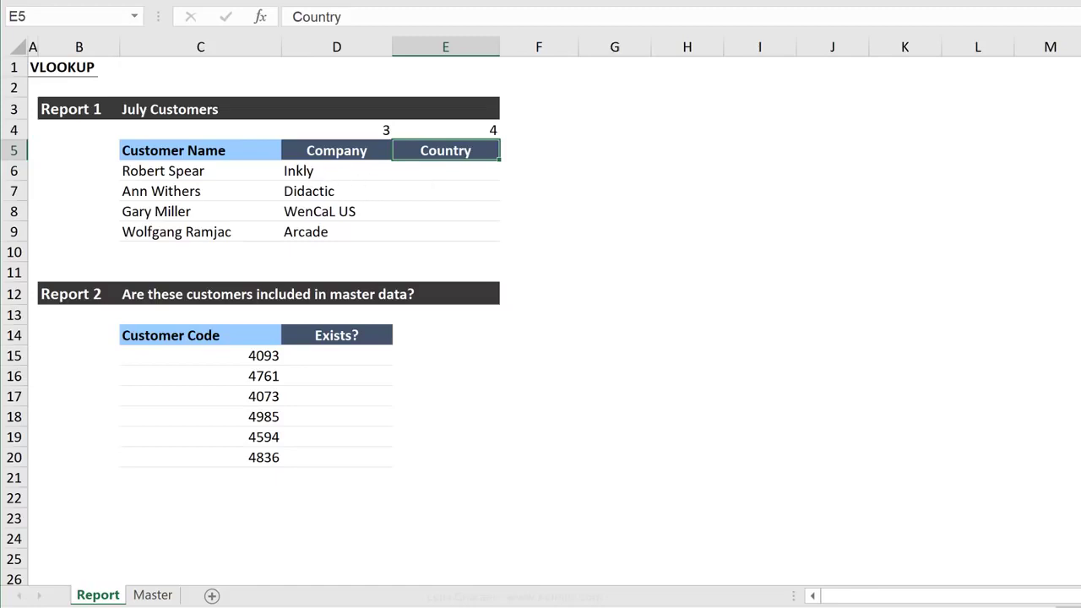
Lock only the column of the lookup value in the D6 formula, making it $C6
{"action": "left_click", "coordinate": [363, 174]}
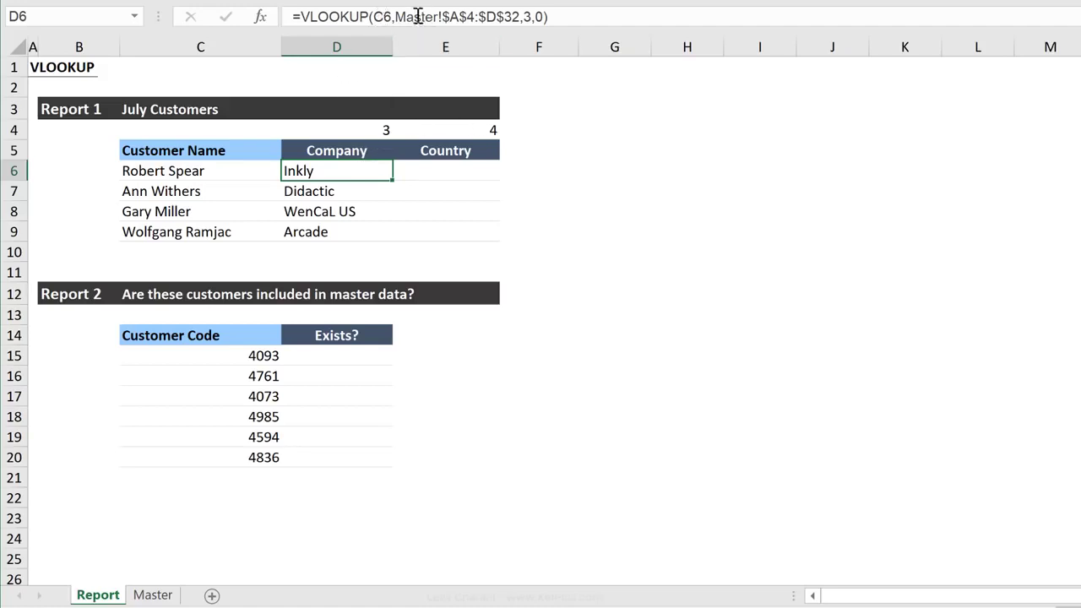
{"action": "left_click", "coordinate": [382, 19]}
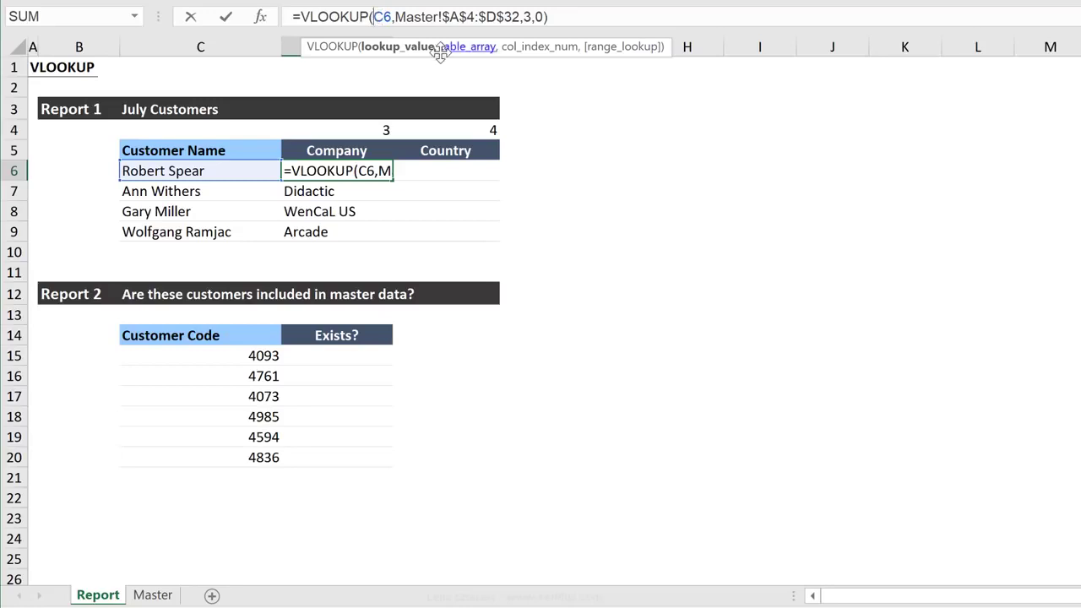
{"action": "type", "text": "$"}
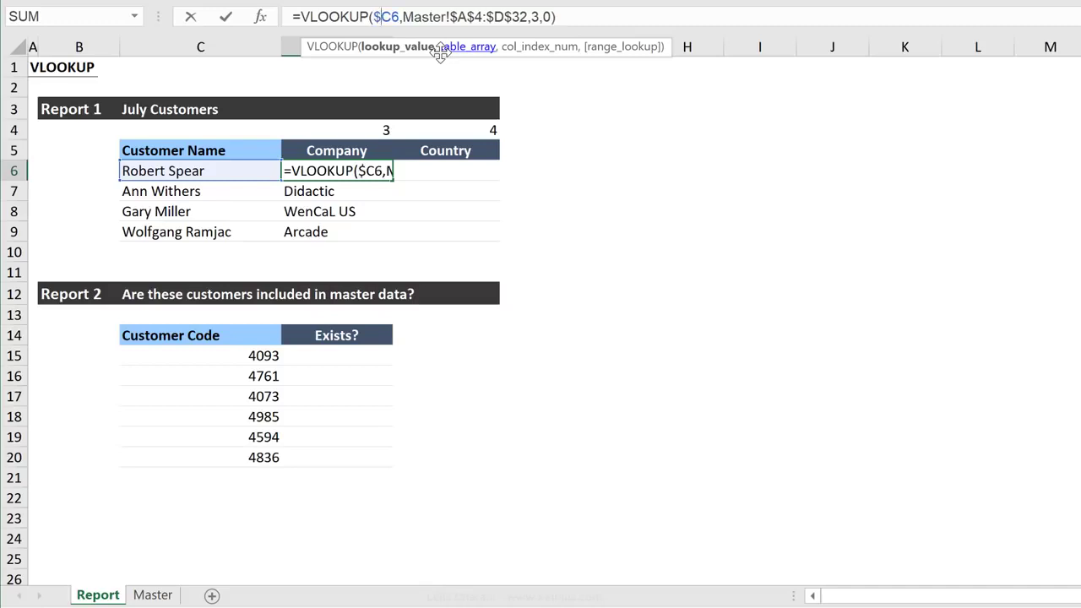
{"action": "key", "text": "F4"}
{"action": "key", "text": "F4"}
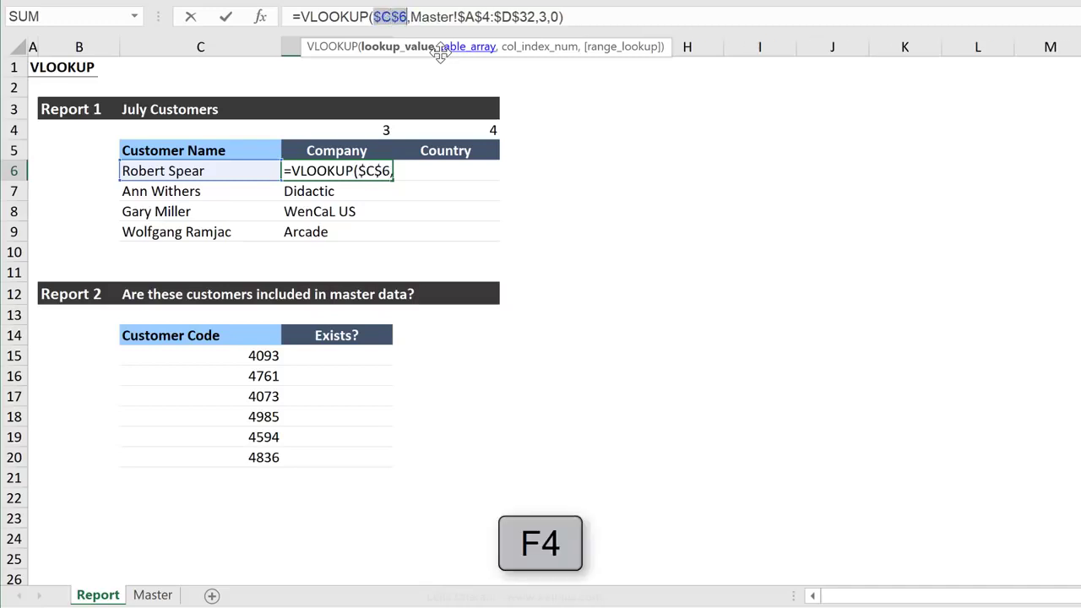
{"action": "key", "text": "F4"}
{"action": "key", "text": "F4"}
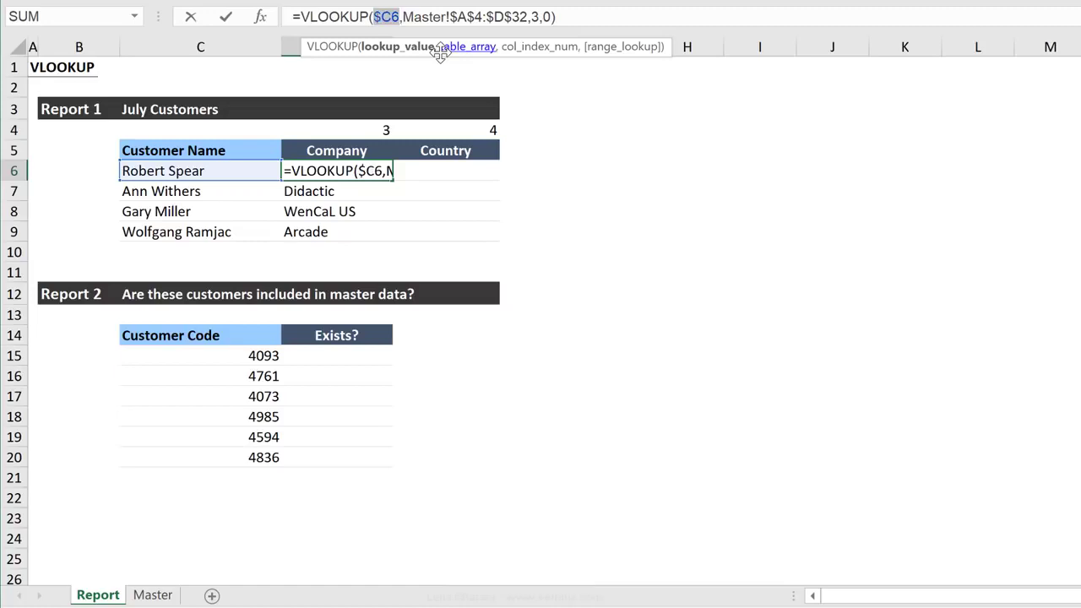
Replace the column index in the D6 formula with D$4 and copy the formula across the range D6:E9
{"action": "left_click", "coordinate": [540, 16]}
{"action": "key", "text": "BackSpace"}
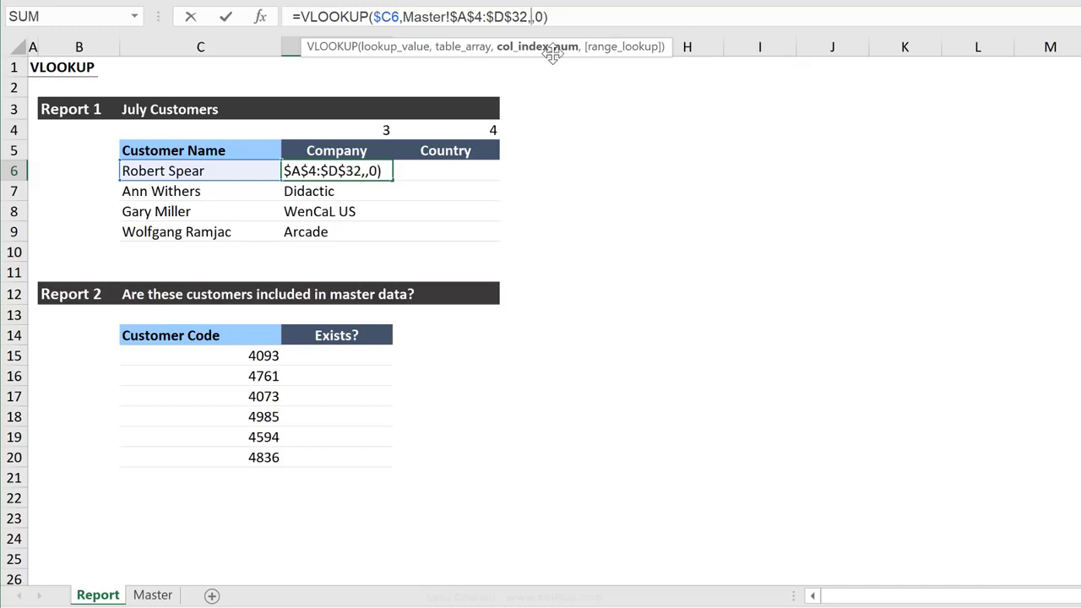
{"action": "left_click", "coordinate": [359, 128]}
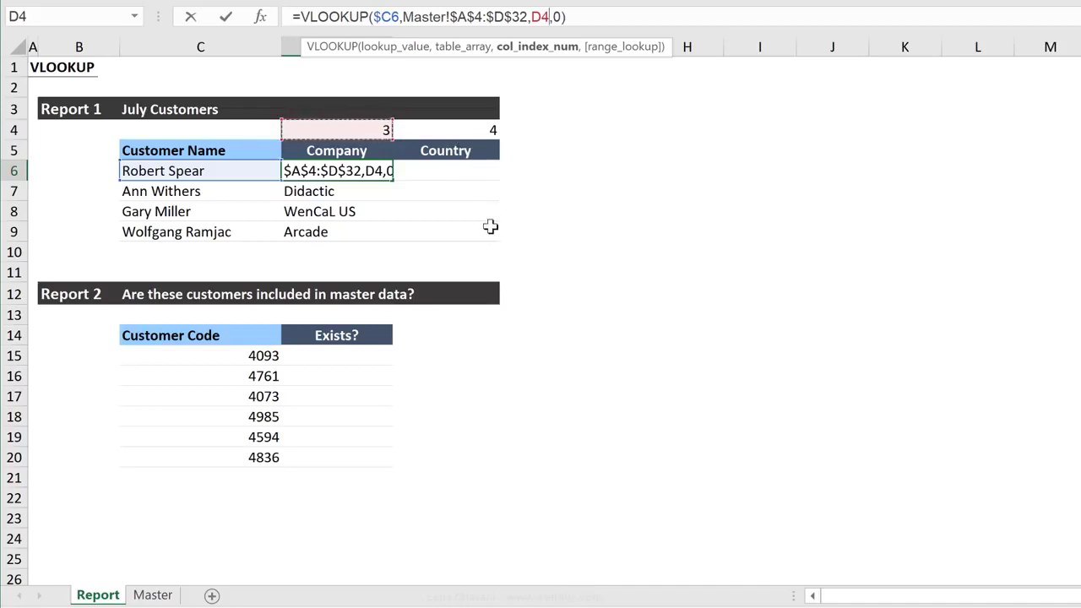
{"action": "key", "text": "F4"}
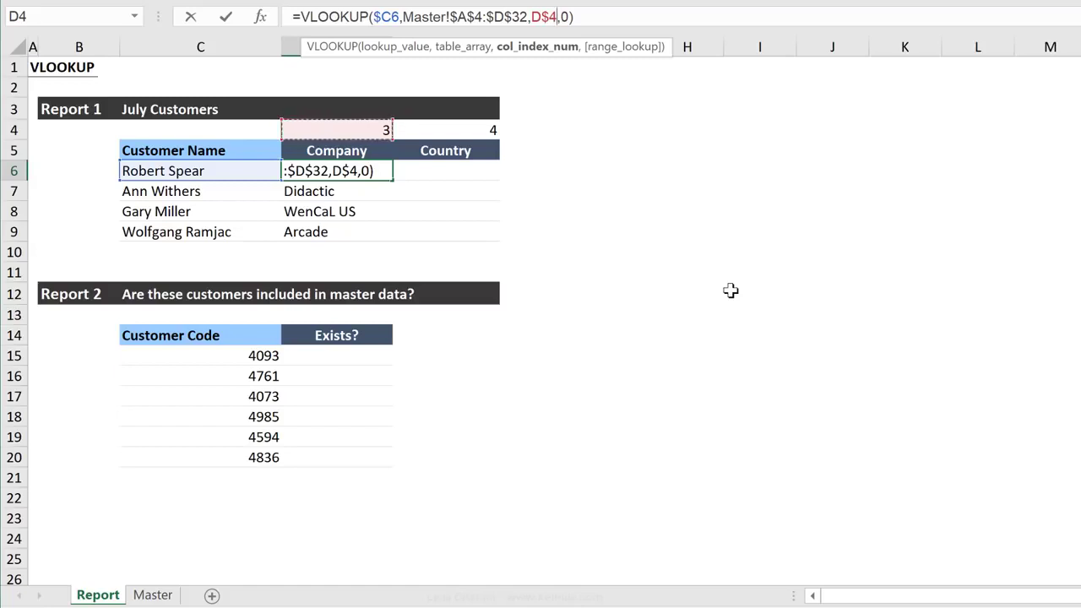
{"action": "key", "text": "ctrl+Return"}
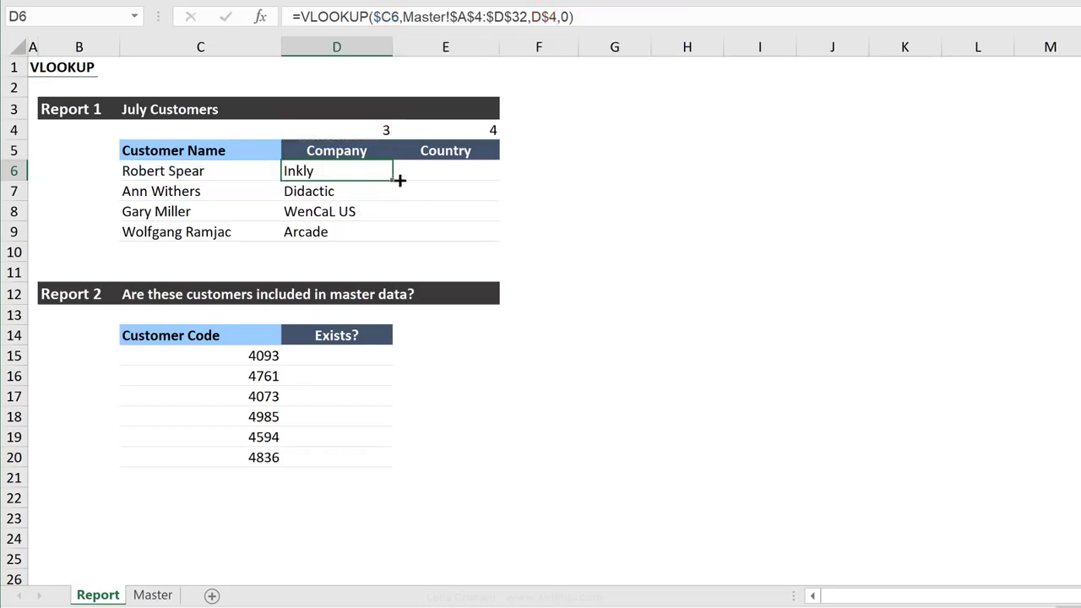
{"action": "left_click_drag", "start_coordinate": [400, 180], "coordinate": [501, 239]}
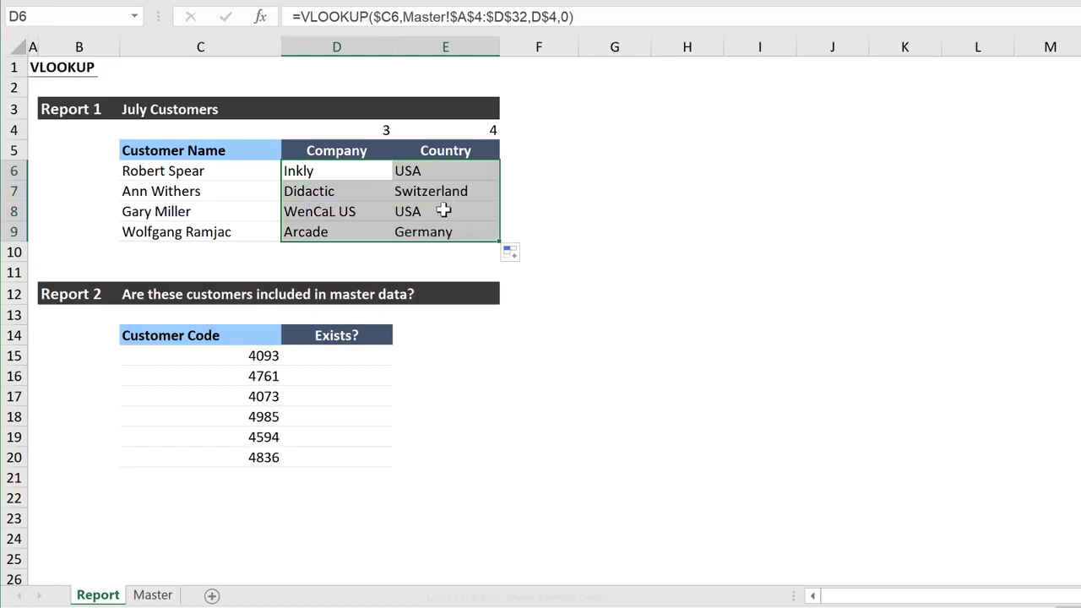
Check the country returned in E9 against that row's customer in the master data
{"action": "left_click", "coordinate": [439, 236]}
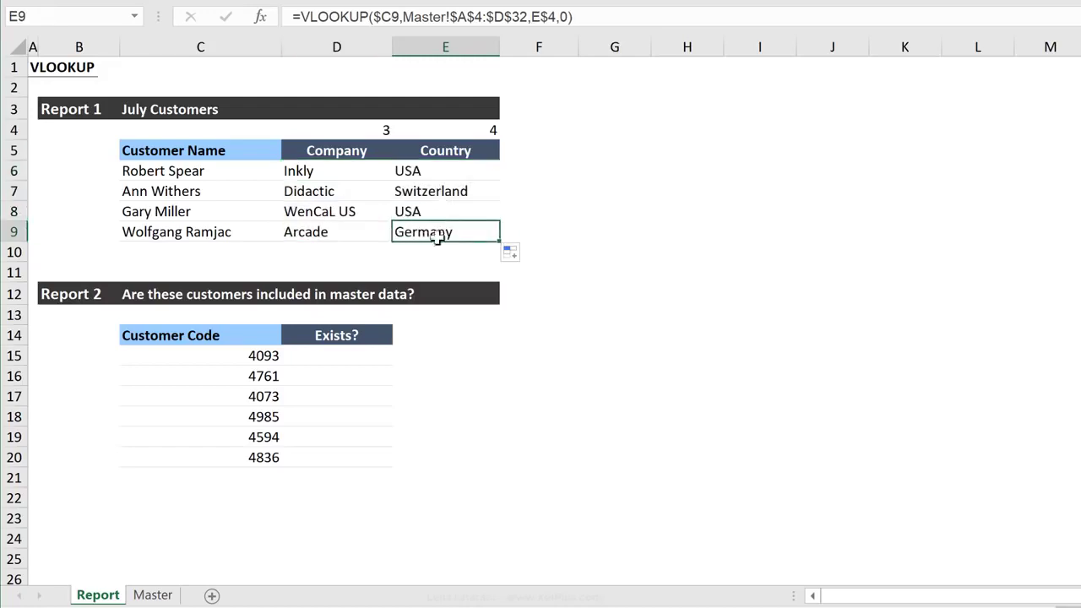
{"action": "left_click", "coordinate": [182, 236]}
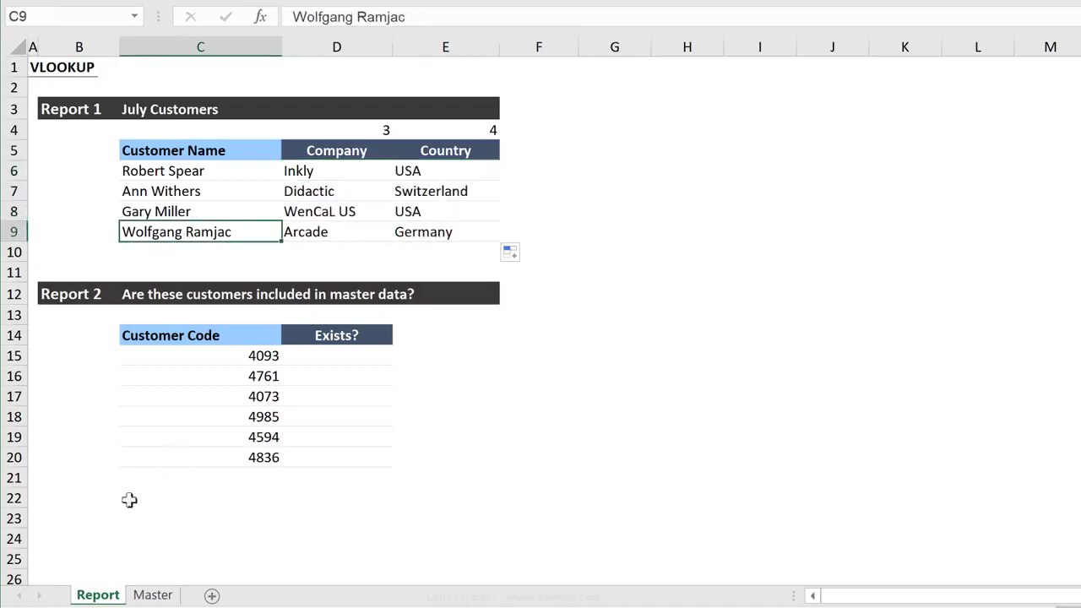
{"action": "left_click", "coordinate": [153, 595]}
{"action": "left_click", "coordinate": [143, 418]}
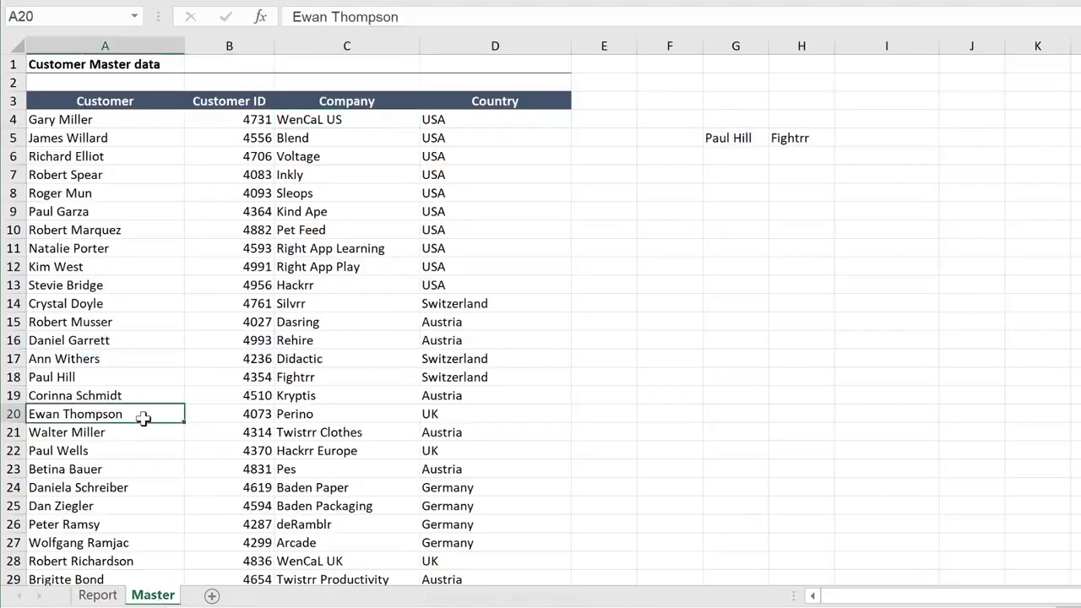
{"action": "scroll", "coordinate": [144, 418], "scroll_direction": "down", "scroll_amount": 5}
{"action": "left_click", "coordinate": [132, 266]}
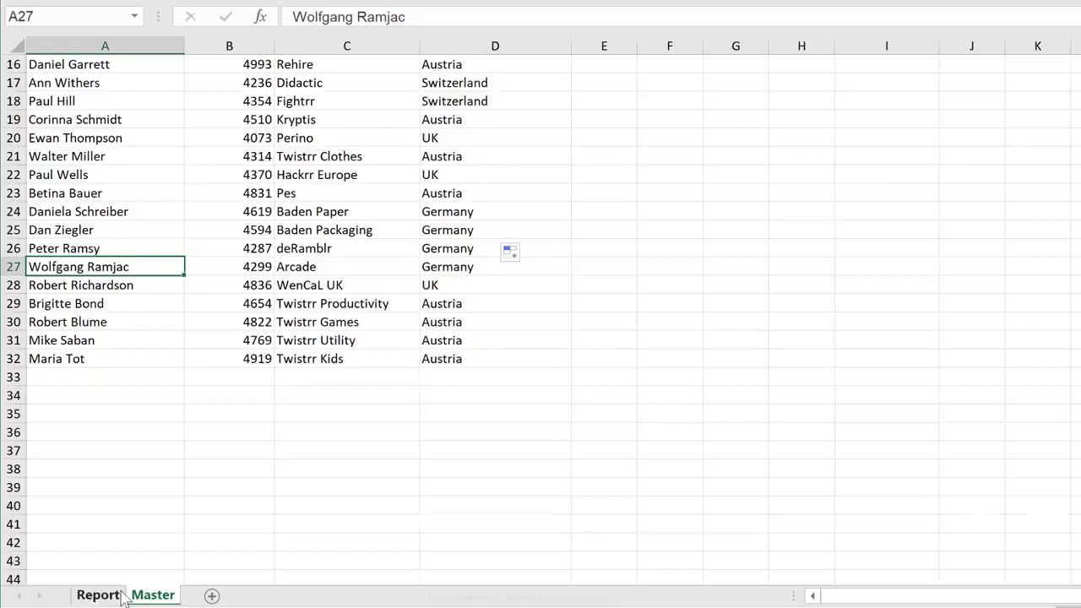
Set the font color of the helper numbers in D4:E4 on the Report sheet to a near-white theme color
{"action": "left_click", "coordinate": [96, 595]}
{"action": "left_click", "coordinate": [445, 171]}
{"action": "left_click_drag", "start_coordinate": [370, 133], "coordinate": [450, 128]}
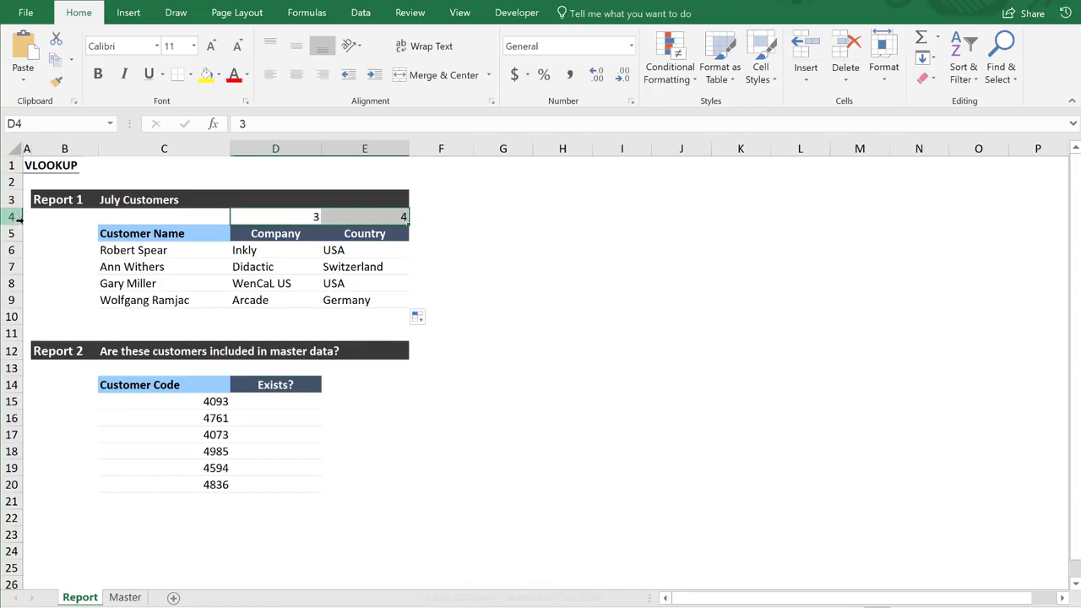
{"action": "left_click", "coordinate": [247, 76]}
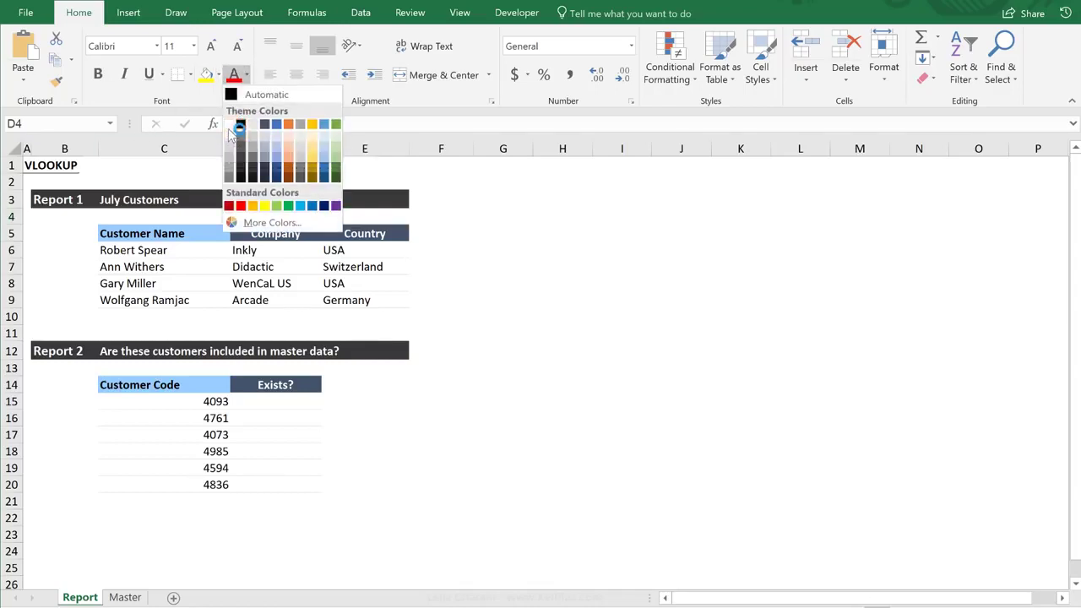
{"action": "left_click", "coordinate": [229, 125]}
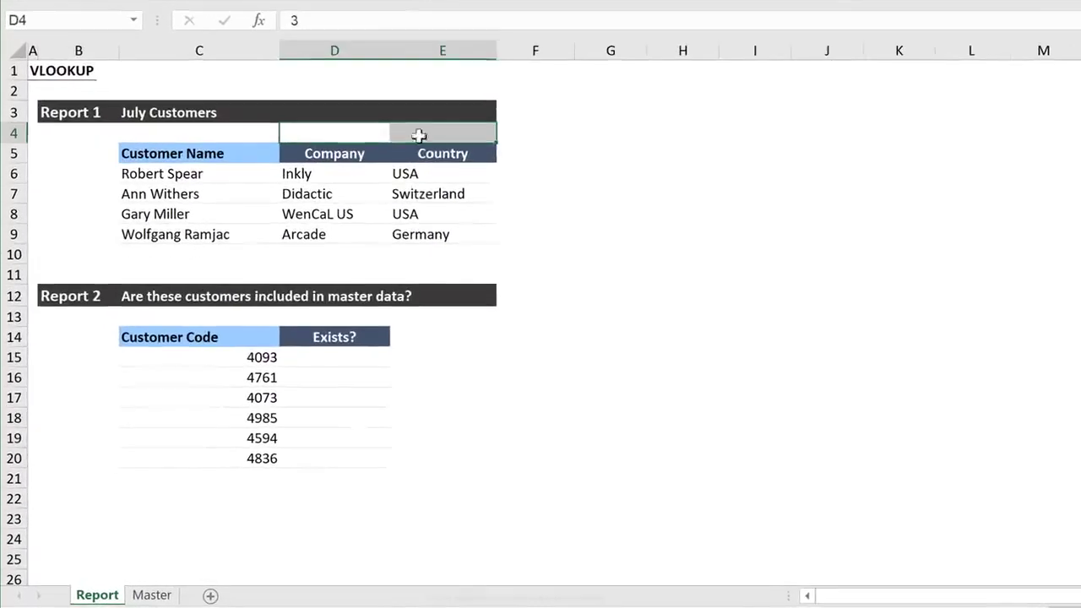
{"action": "left_click", "coordinate": [406, 173]}
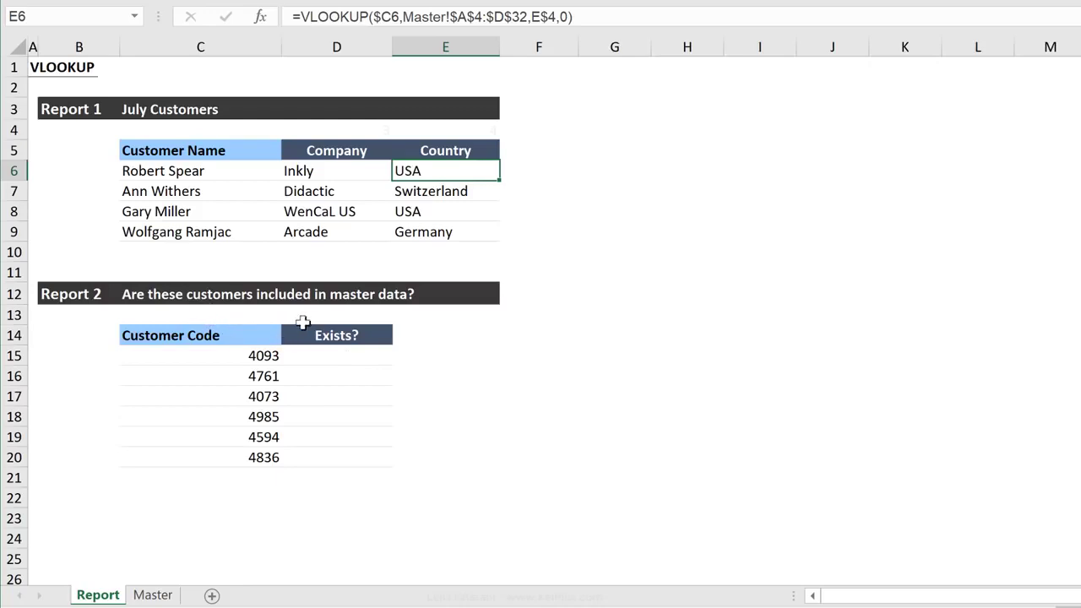
Start a VLOOKUP formula in D15 of Report 2 with the customer code in C15 as the lookup value
{"action": "left_click", "coordinate": [267, 358]}
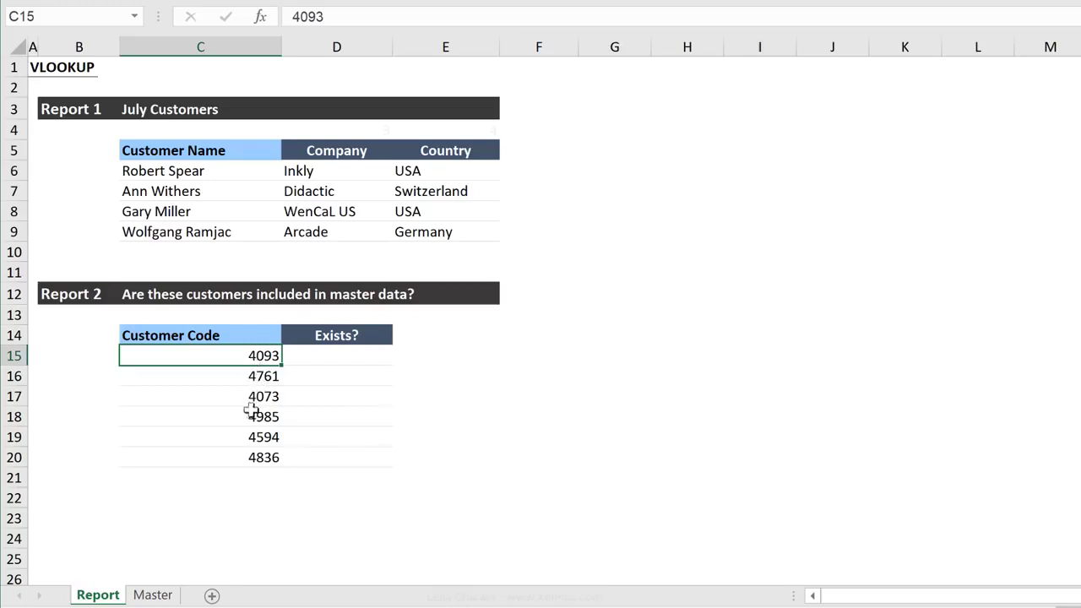
{"action": "left_click", "coordinate": [324, 357]}
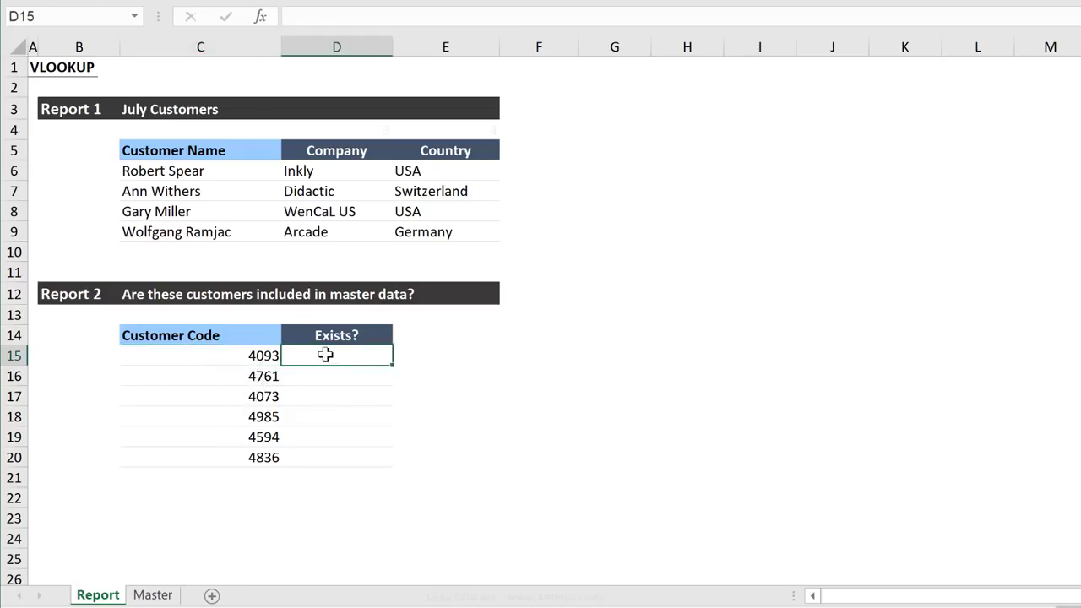
{"action": "type", "text": "=vlookup("}
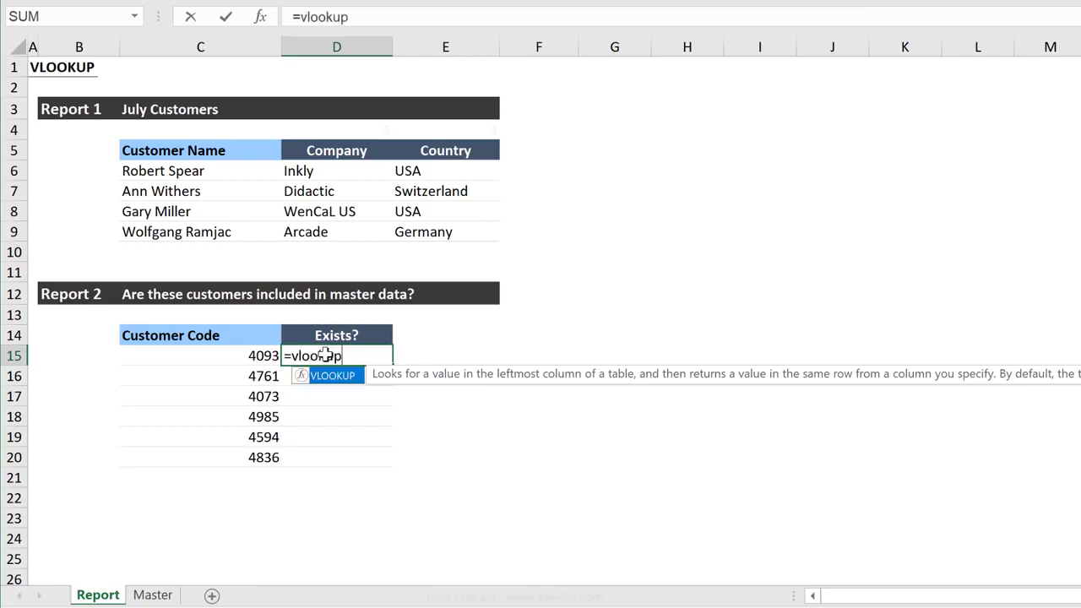
{"action": "left_click", "coordinate": [260, 355]}
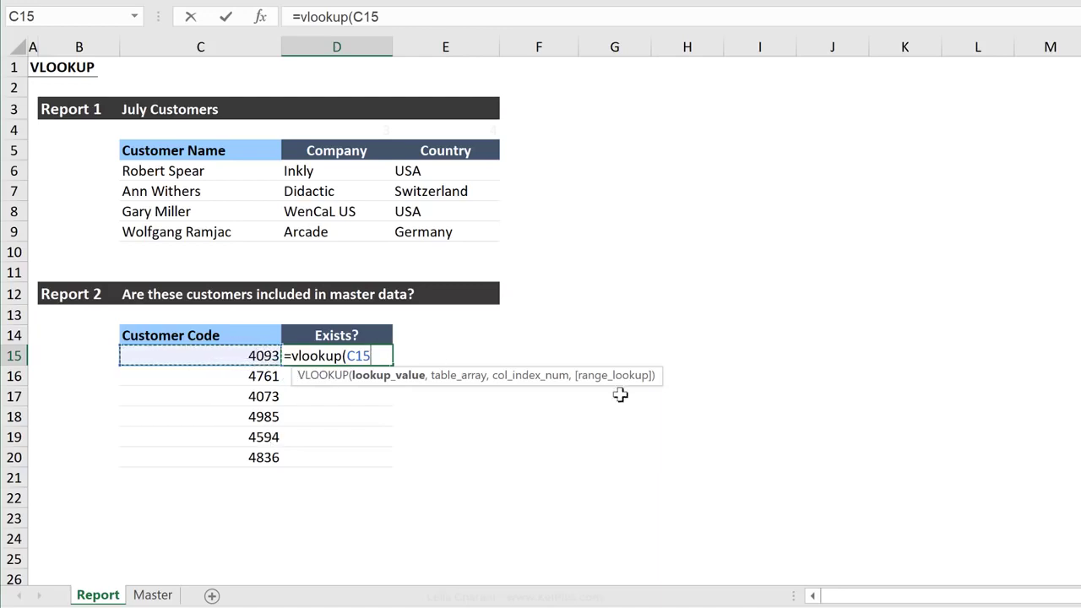
{"action": "type", "text": ","}
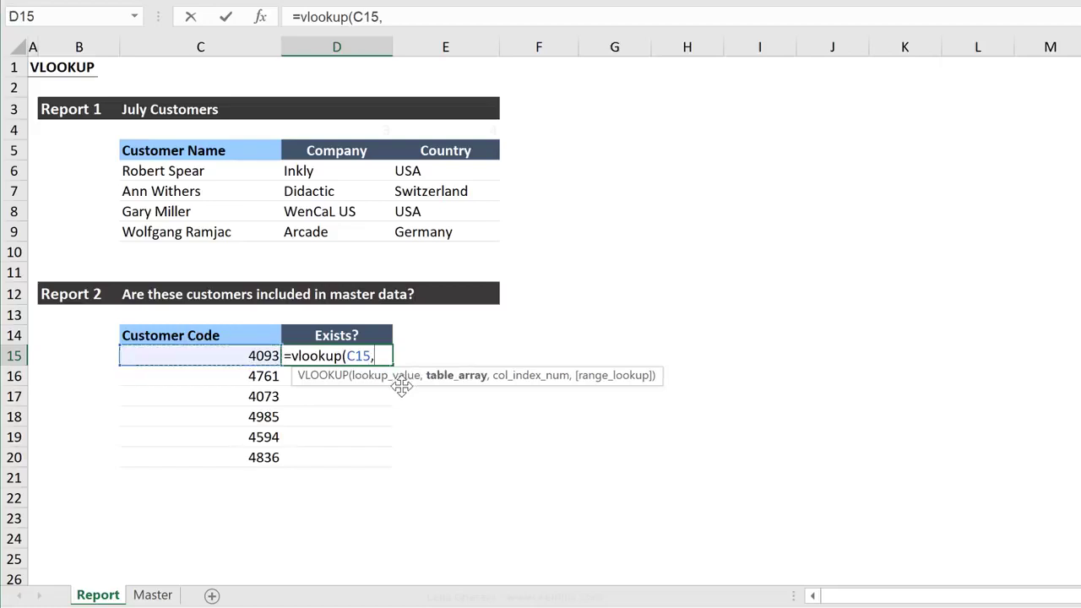
Set the table array of the D15 VLOOKUP to the absolute Customer ID range Master!$B$4:$B$32
{"action": "left_click", "coordinate": [137, 597]}
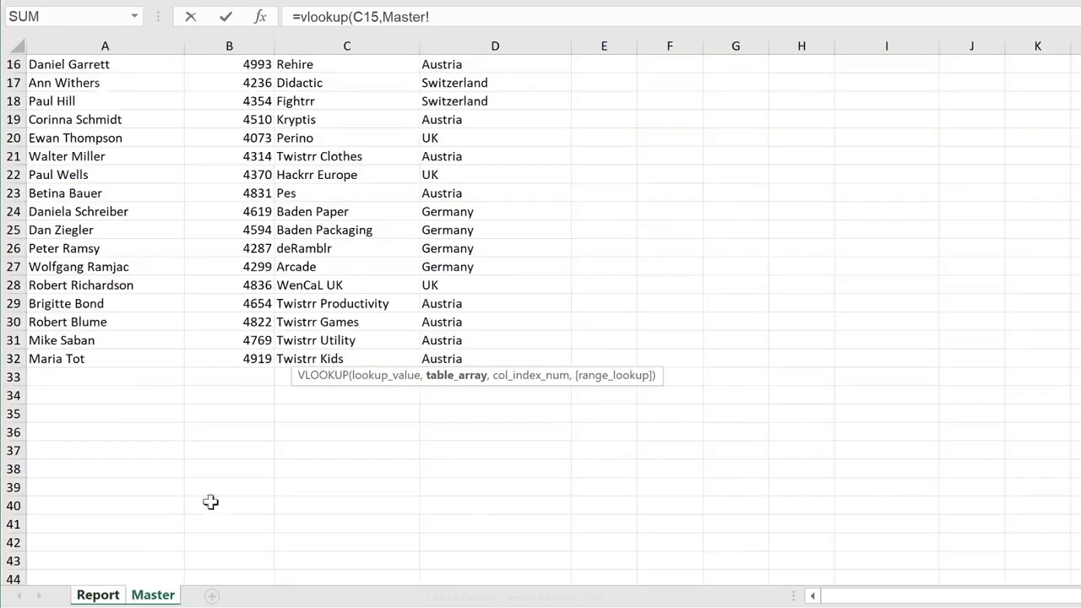
{"action": "scroll", "coordinate": [268, 417], "scroll_direction": "up", "scroll_amount": 5}
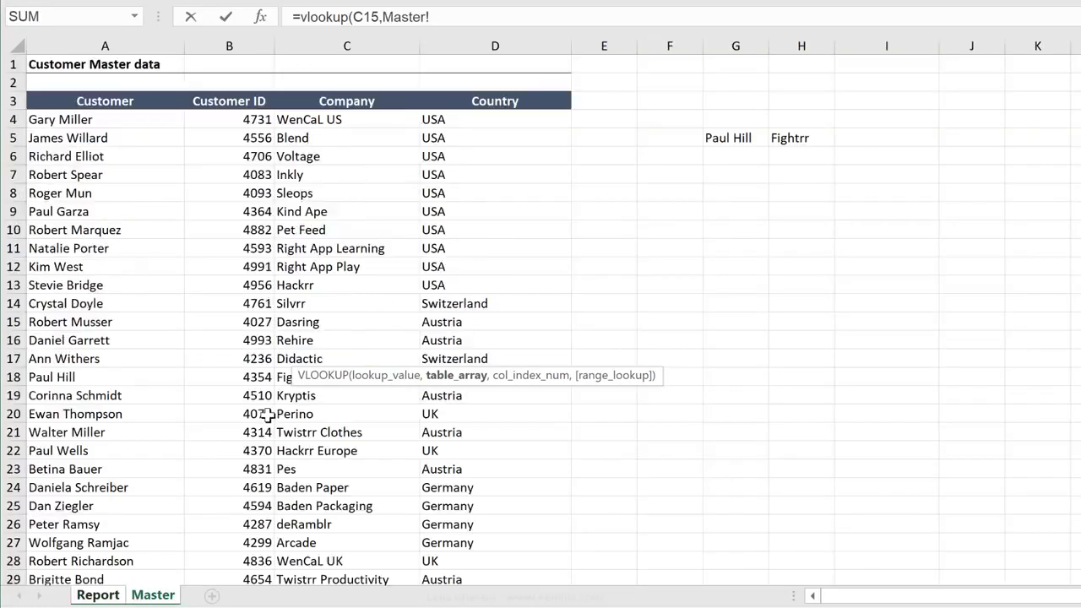
{"action": "left_click", "coordinate": [226, 118]}
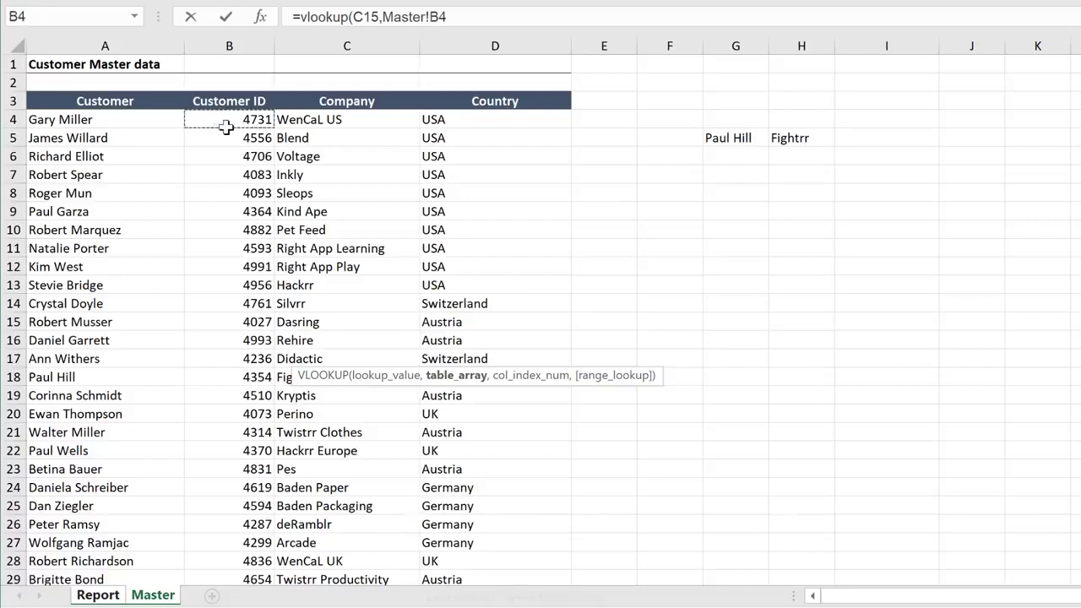
{"action": "key", "text": "ctrl+shift+Down"}
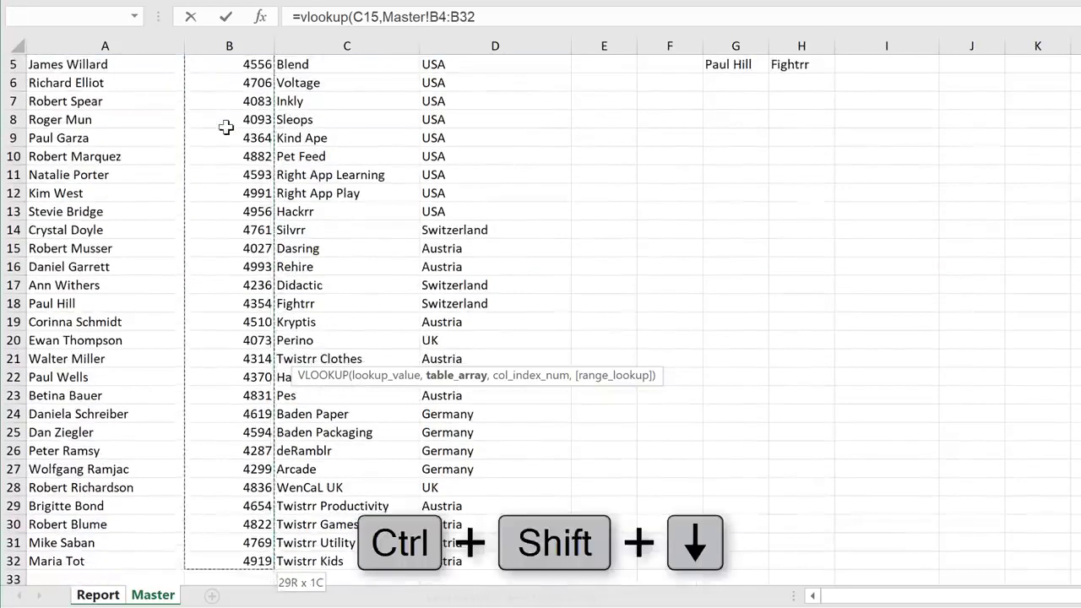
{"action": "key", "text": "F4"}
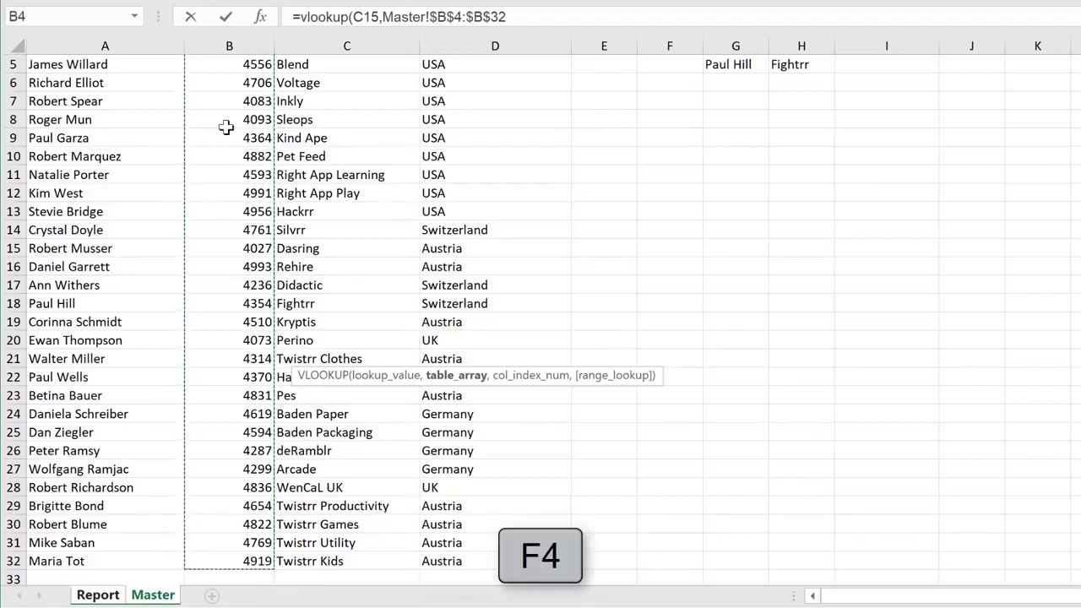
Complete the D15 VLOOKUP with column index 1 and FALSE for exact match, and copy it down to D20
{"action": "type", "text": ",1"}
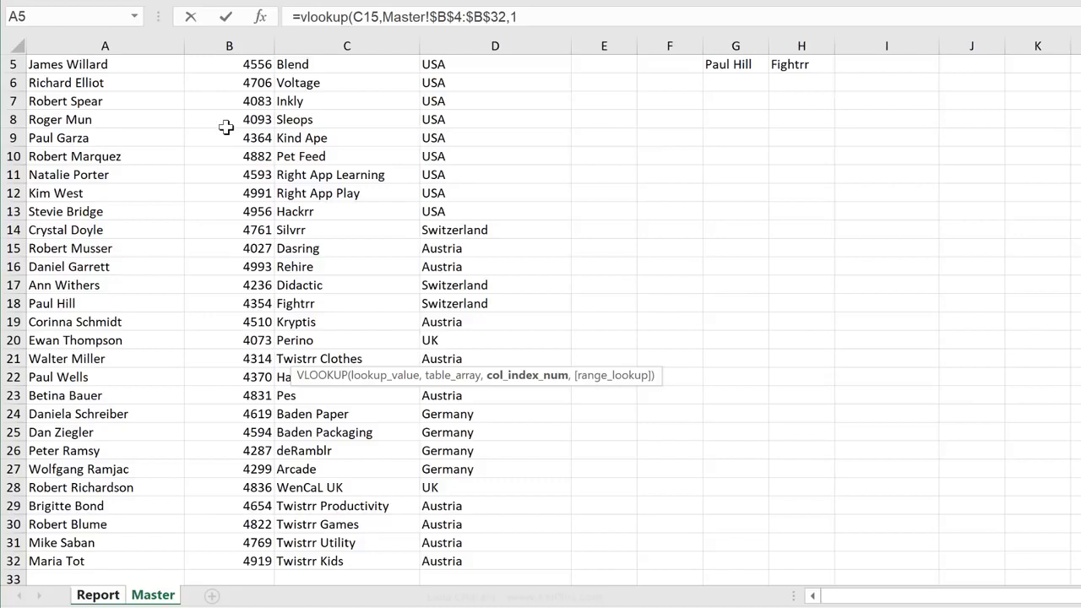
{"action": "type", "text": ","}
{"action": "type", "text": "false)"}
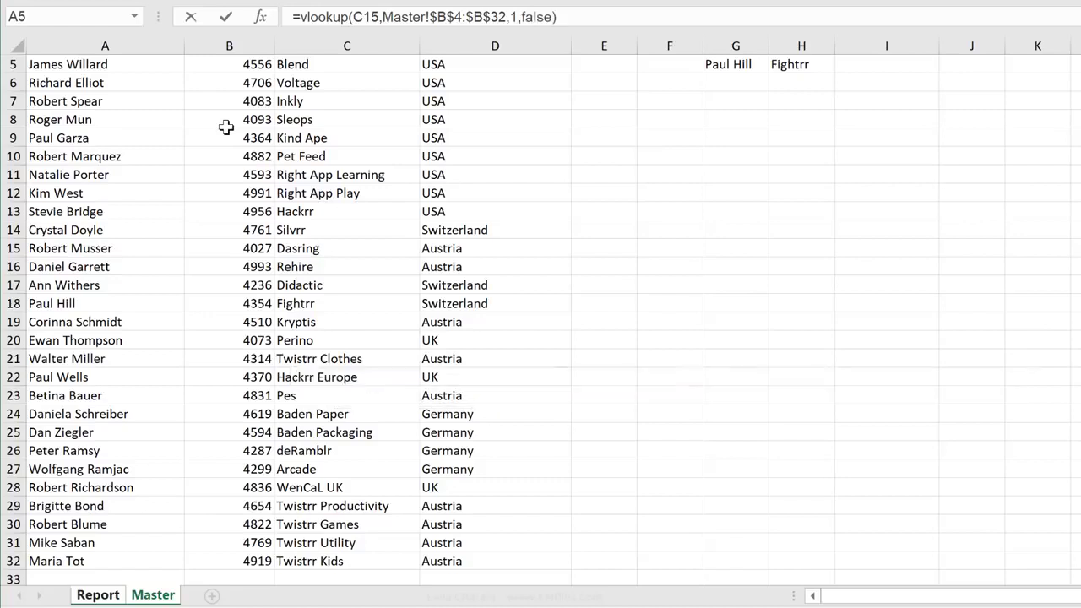
{"action": "key", "text": "Return"}
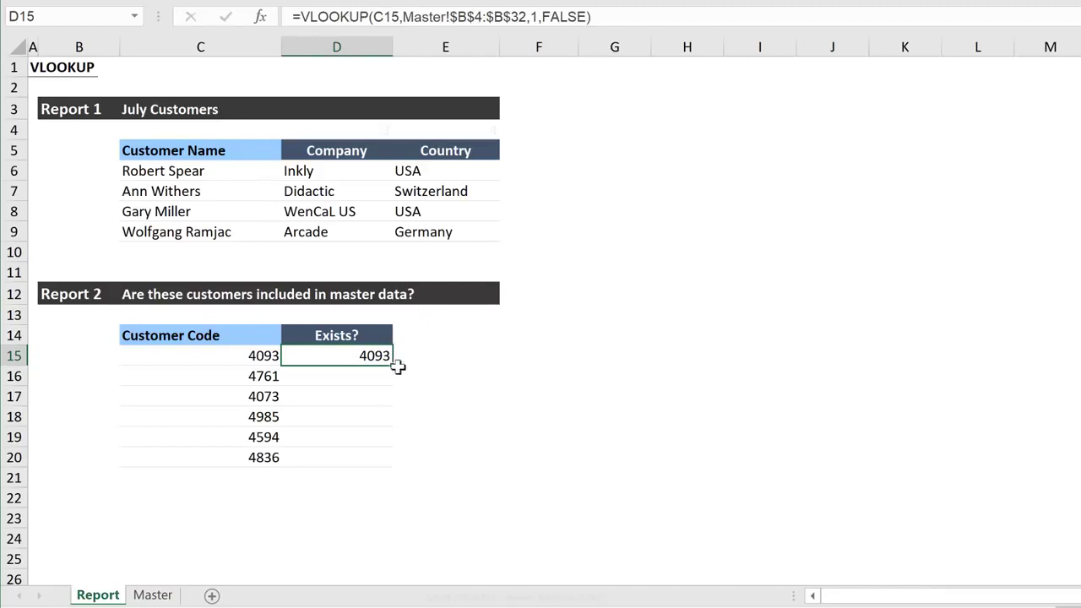
{"action": "left_click_drag", "start_coordinate": [393, 367], "coordinate": [392, 469]}
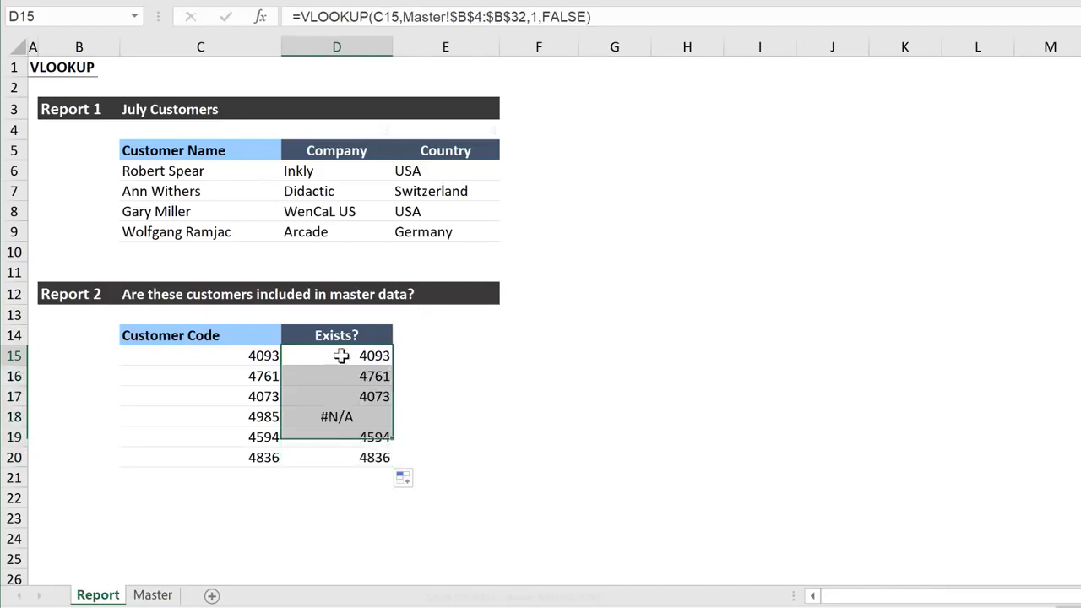
{"action": "left_click_drag", "start_coordinate": [347, 355], "coordinate": [340, 389]}
{"action": "left_click", "coordinate": [339, 414]}
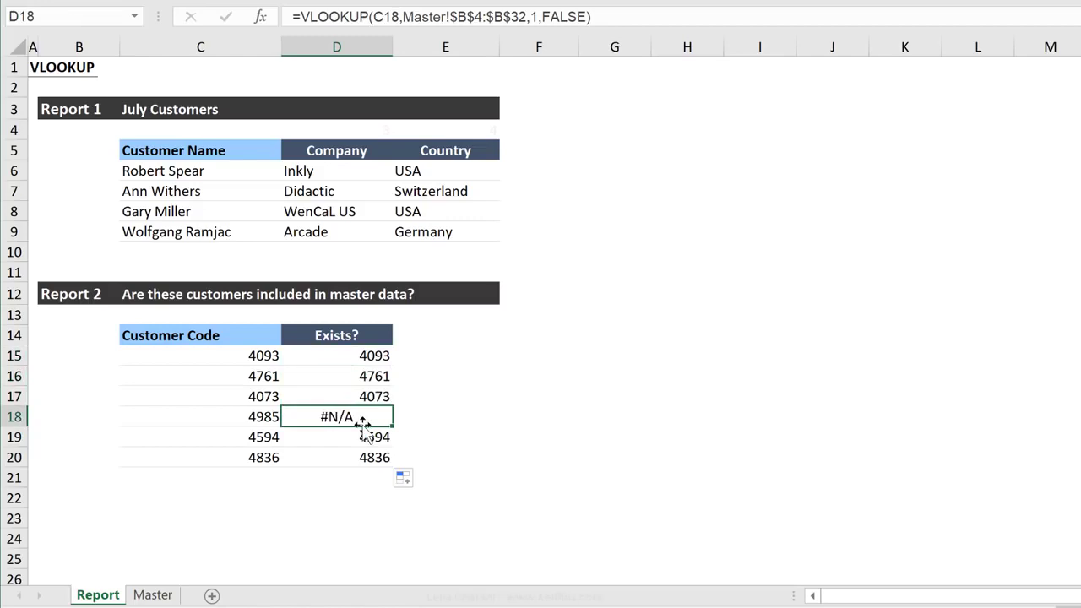
Wrap the VLOOKUP in D15 in an IFERROR function as its value argument
{"action": "left_click", "coordinate": [351, 355]}
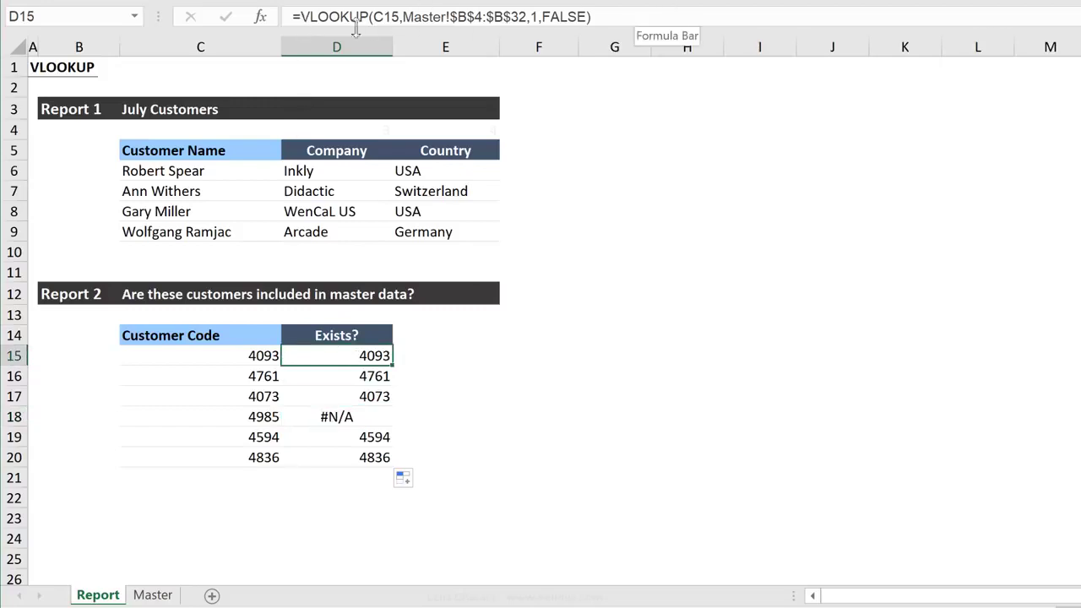
{"action": "left_click", "coordinate": [295, 16]}
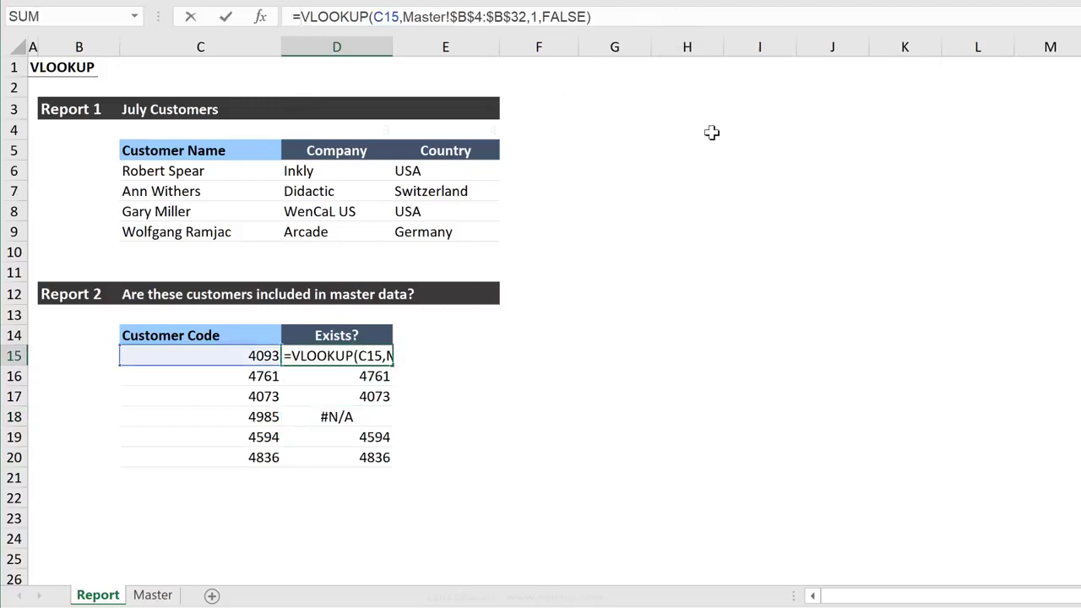
{"action": "type", "text": "iferror("}
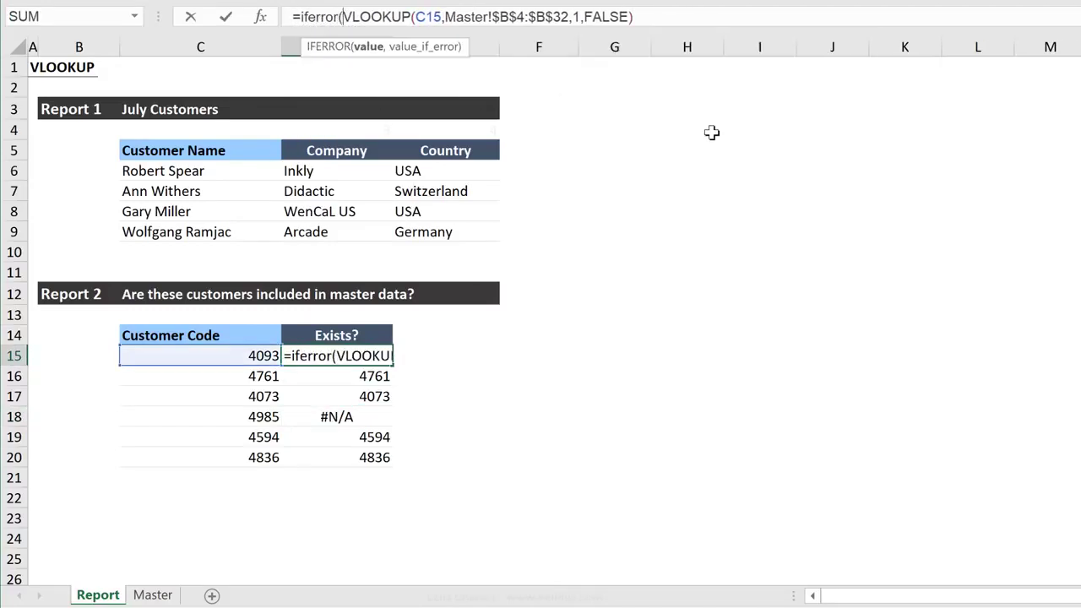
{"action": "left_click", "coordinate": [647, 15]}
{"action": "type", "text": ","}
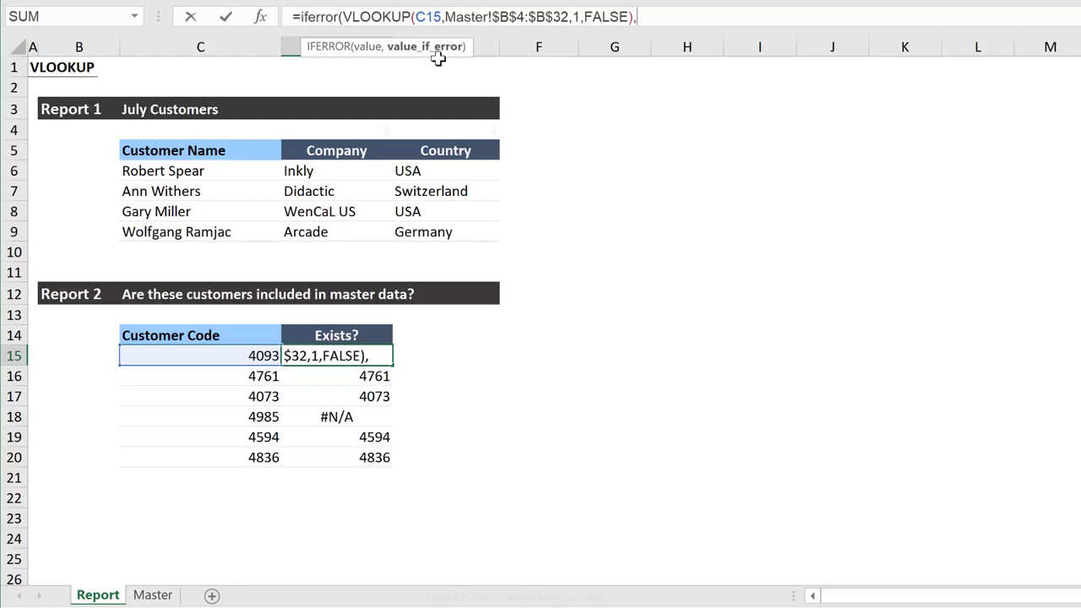
{"action": "type", "text": "\"Add to MAse"}
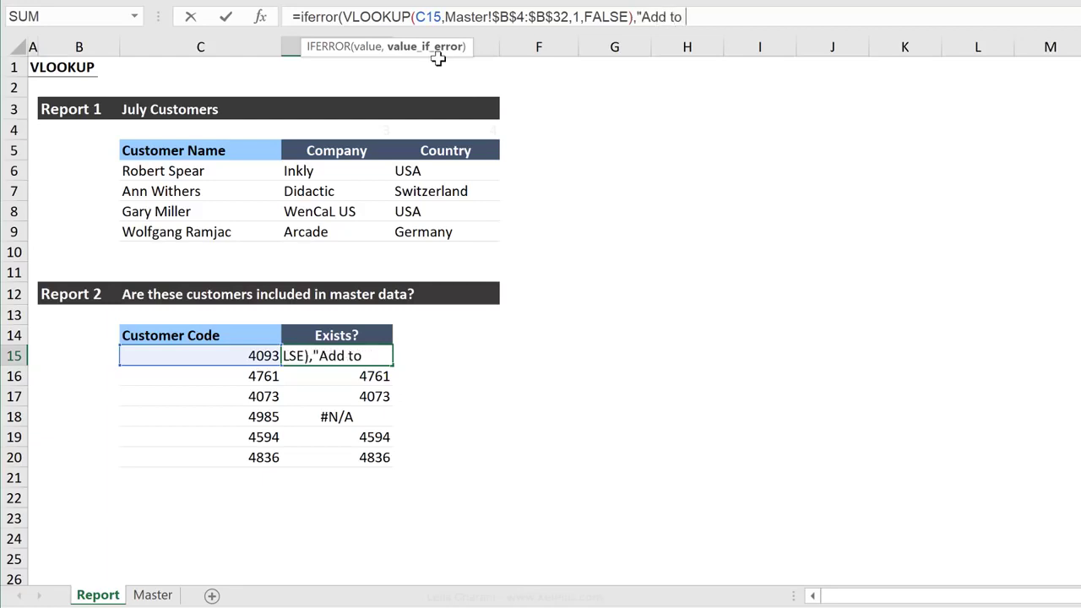
Enter "Add to Master" as the IFERROR fallback text in D15 and complete the formula
{"action": "key", "text": "BackSpace"}
{"action": "key", "text": "BackSpace"}
{"action": "key", "text": "BackSpace"}
{"action": "key", "text": "BackSpace"}
{"action": "type", "text": "Master"}
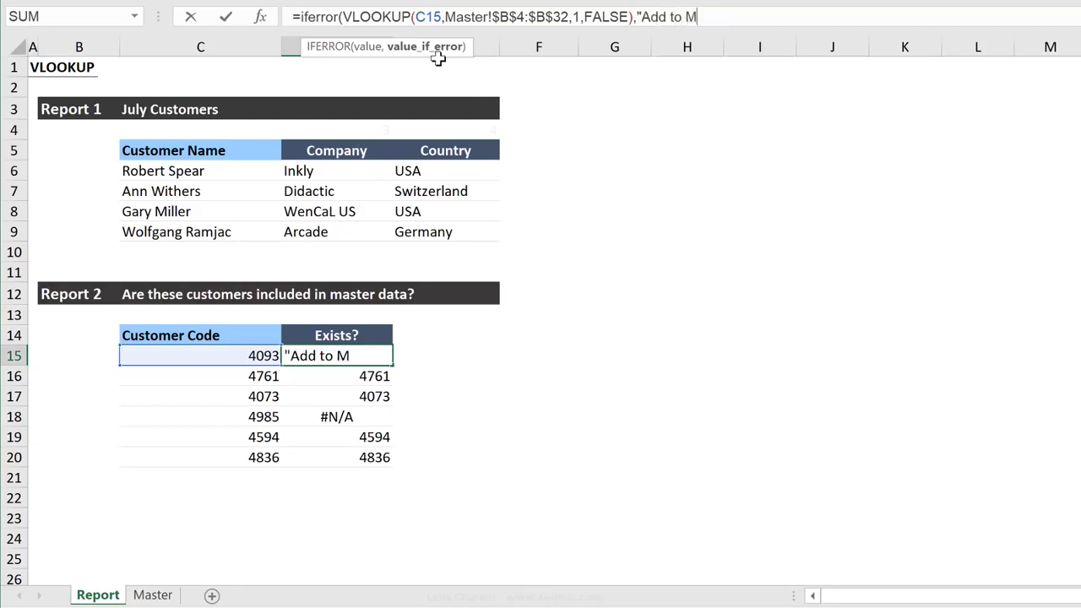
{"action": "type", "text": "\")"}
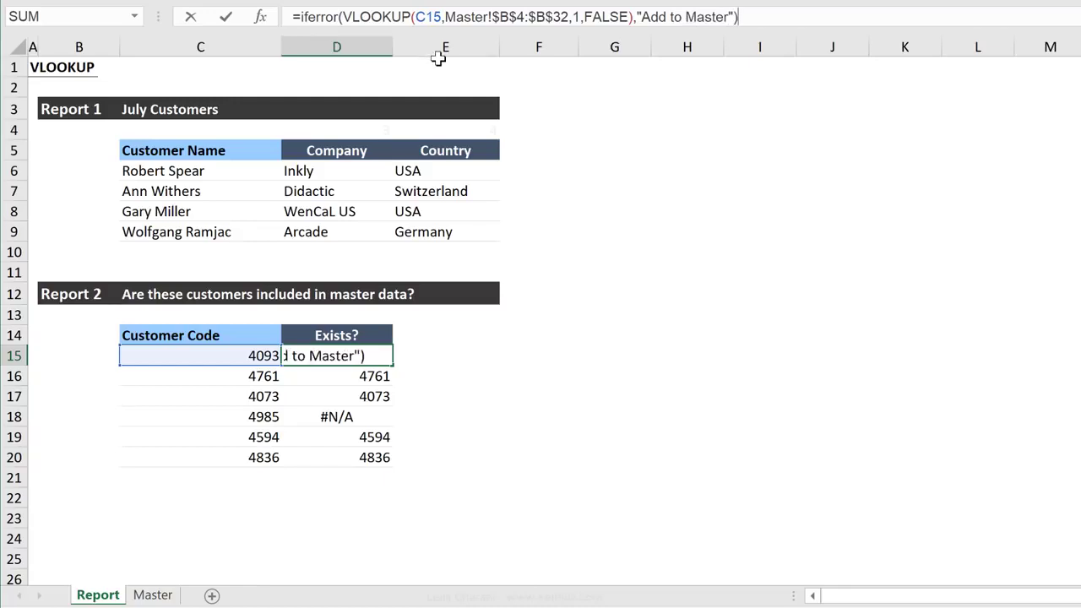
{"action": "key", "text": "ctrl+Return"}
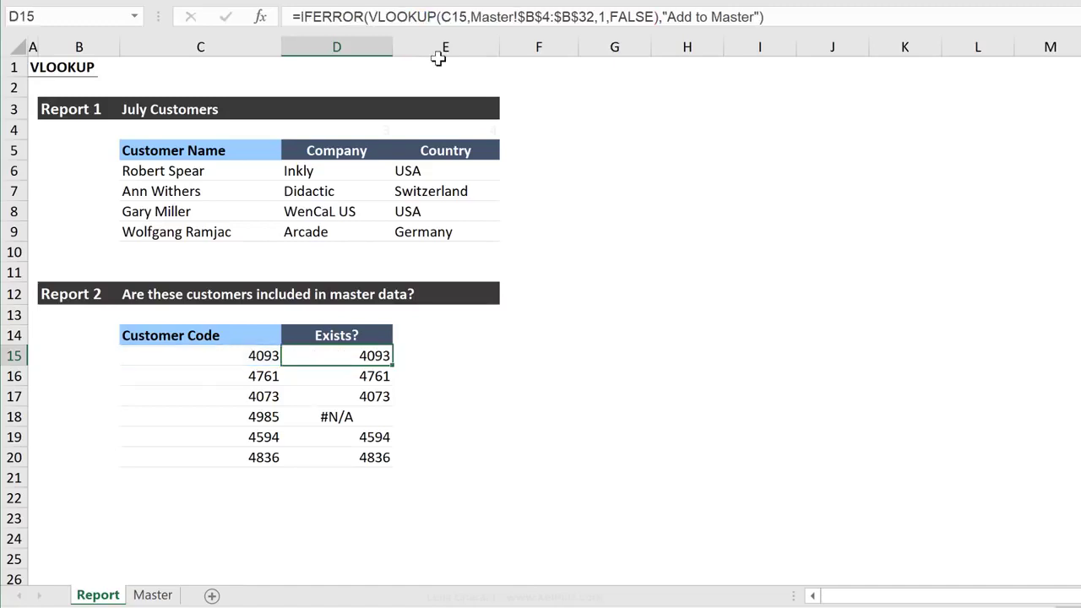
Copy the IFERROR formula from D15 down to D20 and check row 18 of the Exists? column
{"action": "double_click", "coordinate": [393, 365]}
{"action": "left_click", "coordinate": [351, 420]}
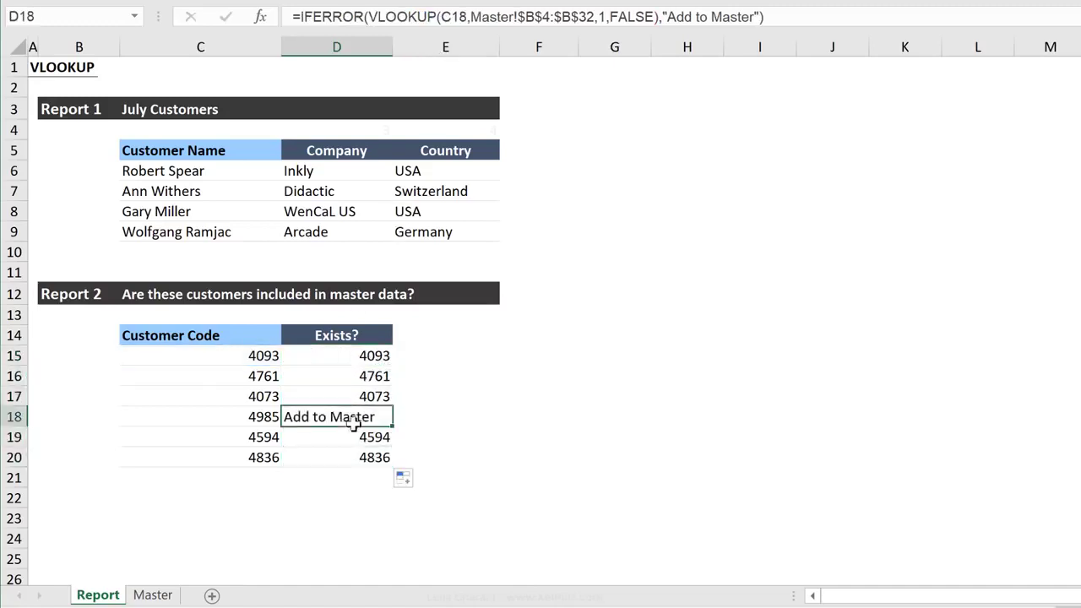
{"action": "left_click", "coordinate": [227, 420]}
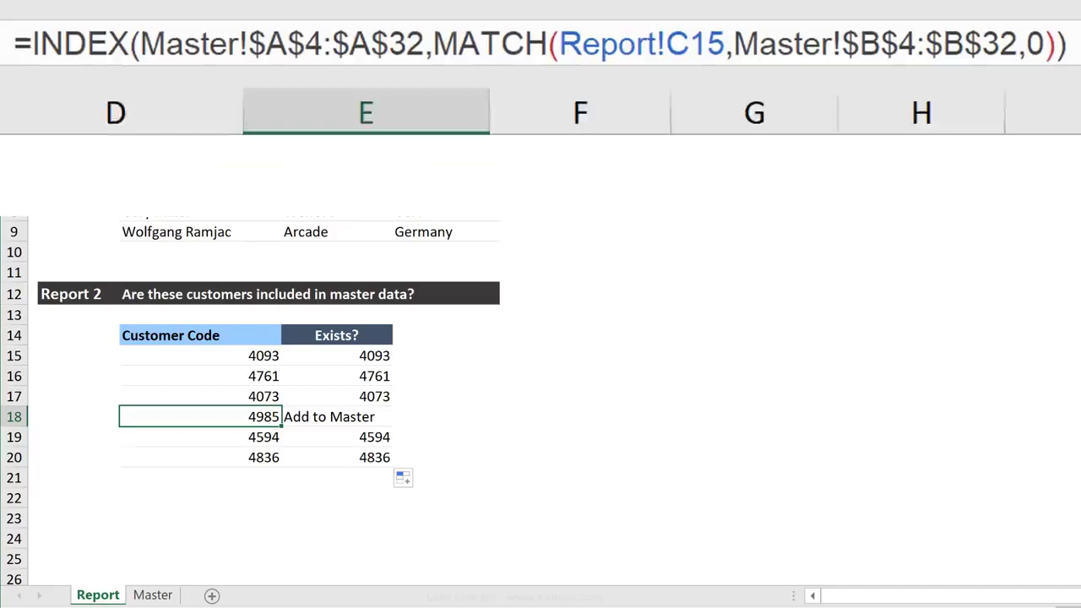
Wrap the INDEX MATCH formula in E15 in IFERROR with "Add to Master" as the fallback and copy it down to E20
{"action": "type", "text": "if"}
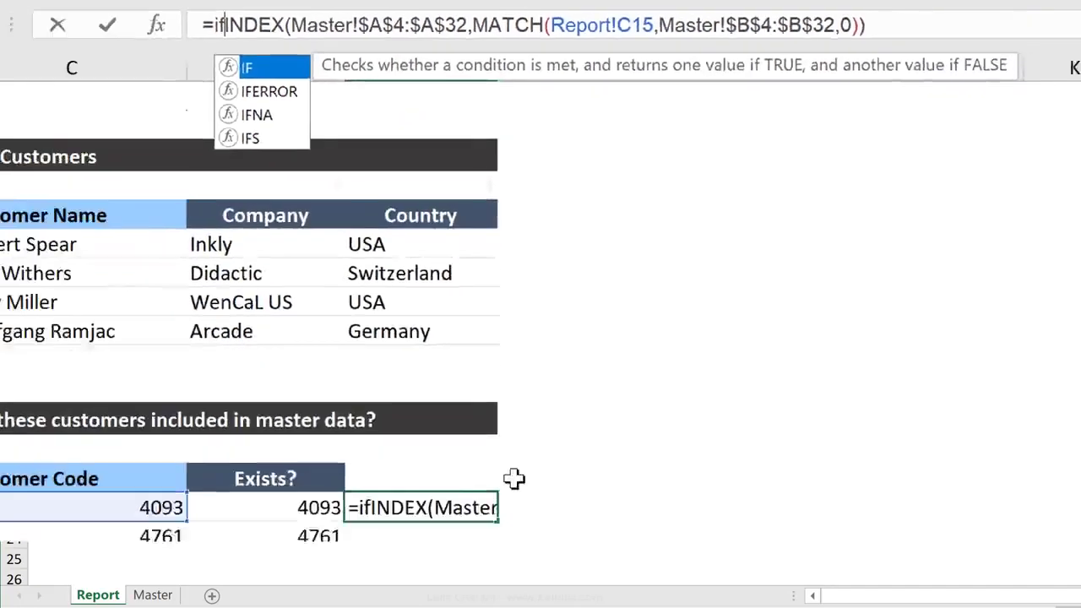
{"action": "type", "text": "error("}
{"action": "key", "text": "End"}
{"action": "type", "text": ",\"Add to Master\")"}
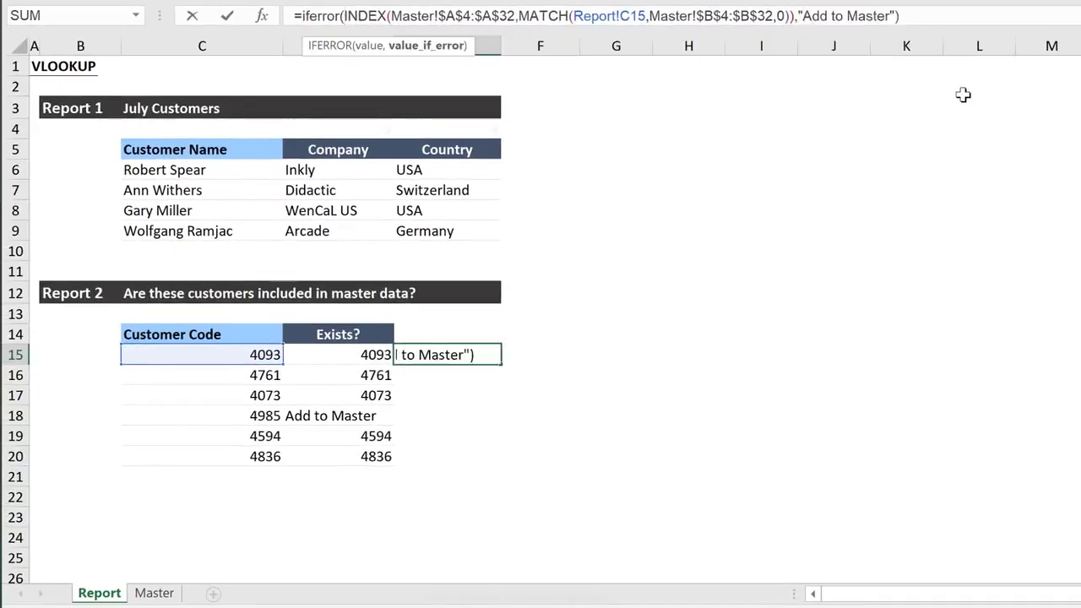
{"action": "key", "text": "ctrl+Return"}
{"action": "double_click", "coordinate": [502, 364]}
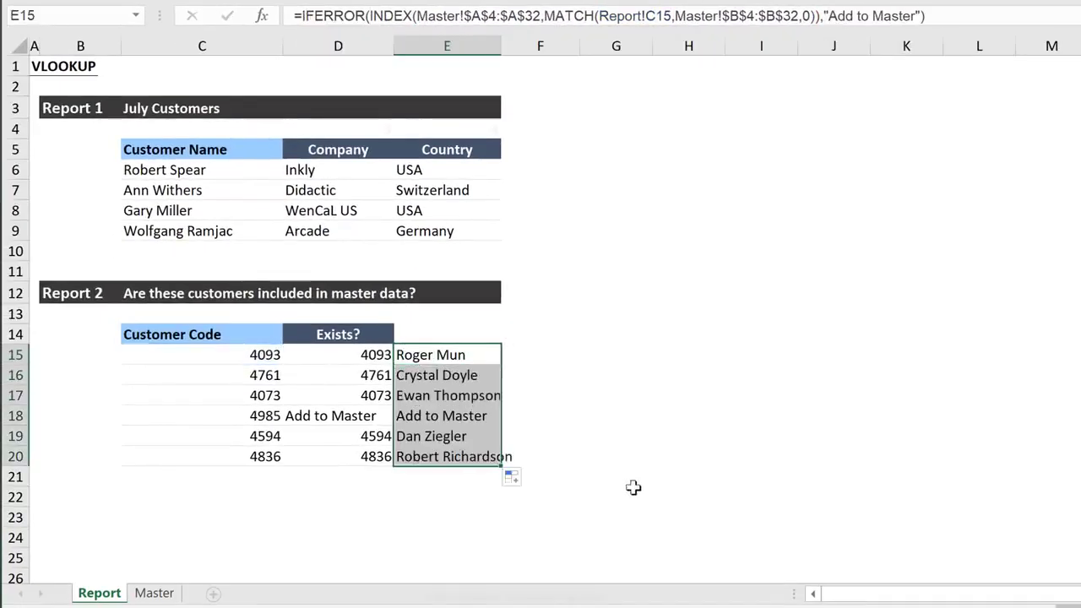
{"action": "left_click", "coordinate": [461, 417]}
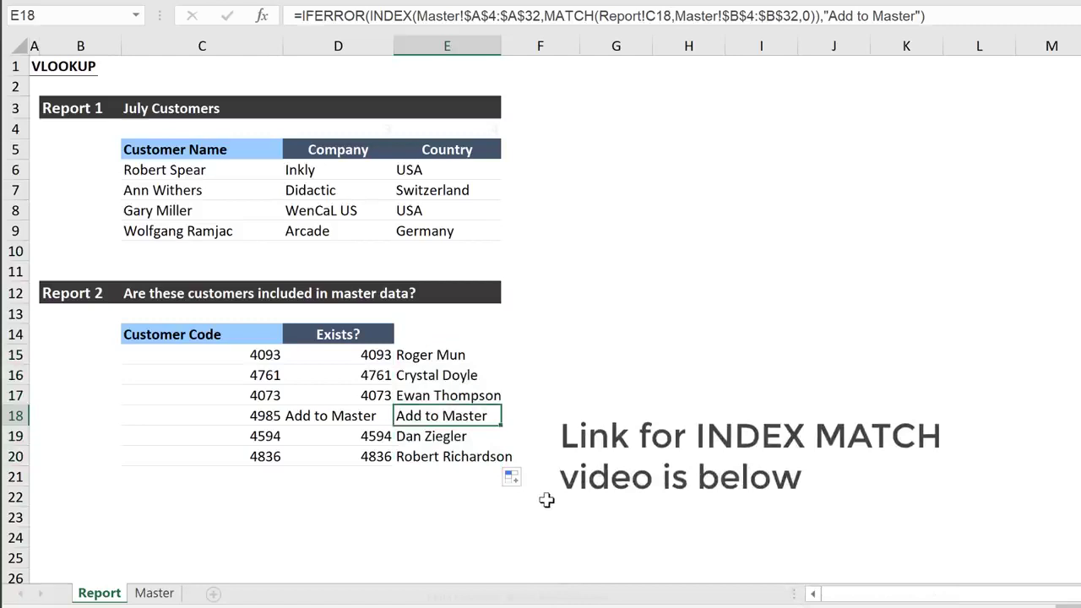